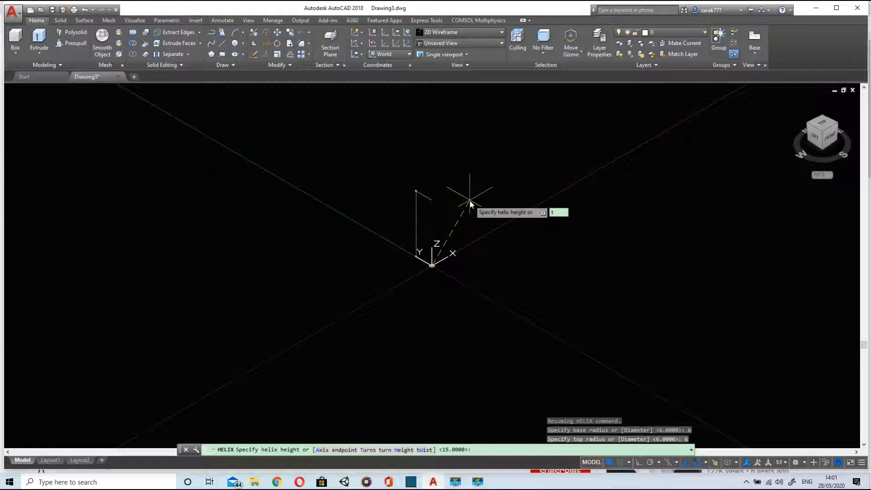
Finish the helix at the origin with 20 turns and a distance of 2 between turns
key("Return")
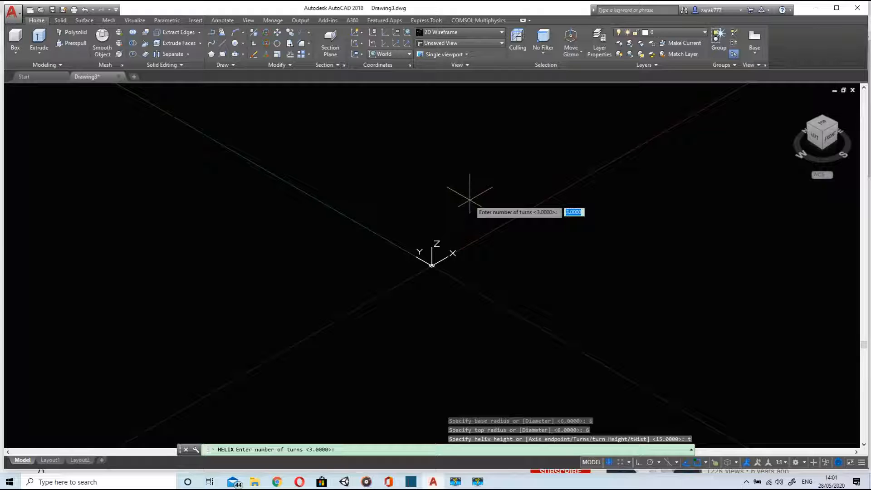
type("20")
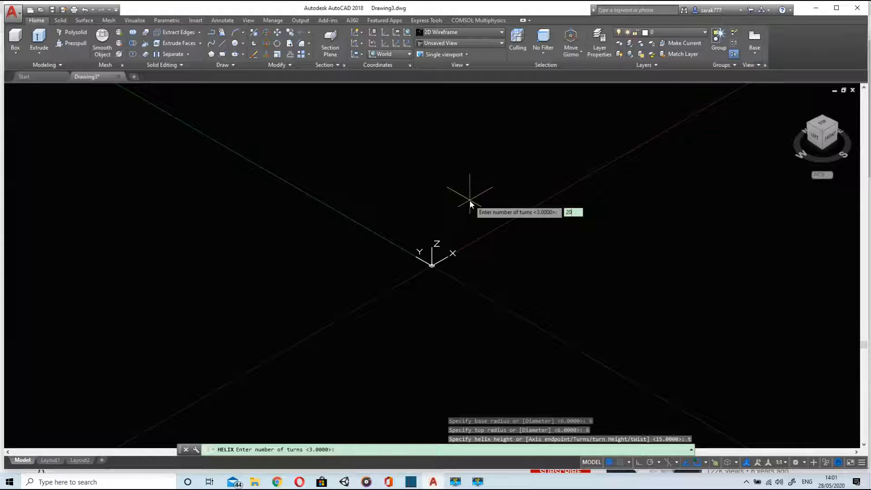
key("Return")
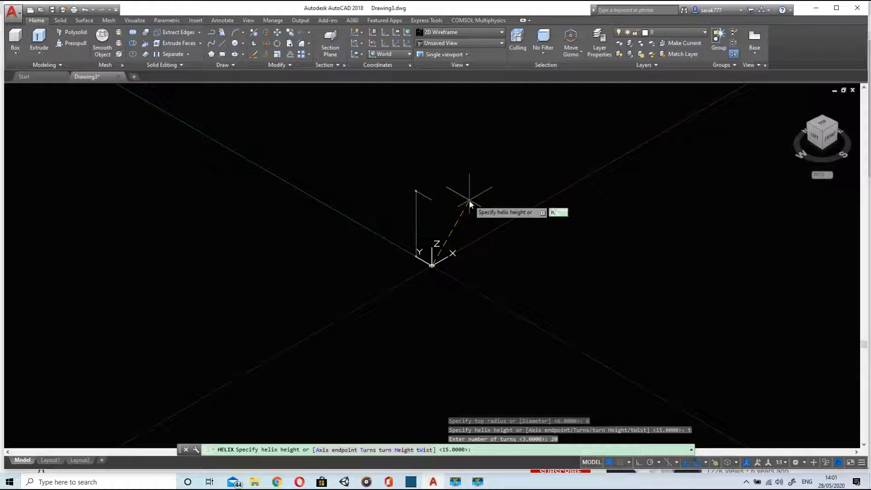
key("Return")
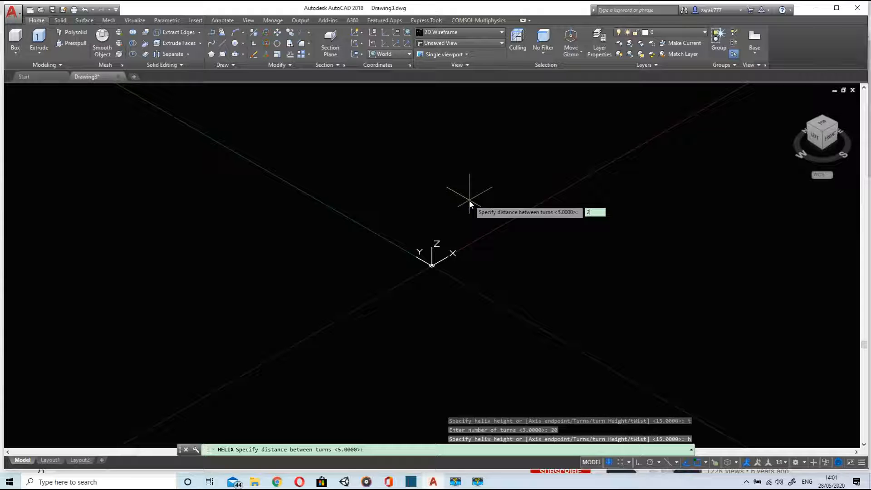
key("Return")
Copy the helix once to an empty area on the positive X side of the original
scroll(470, 200, "down", 10)
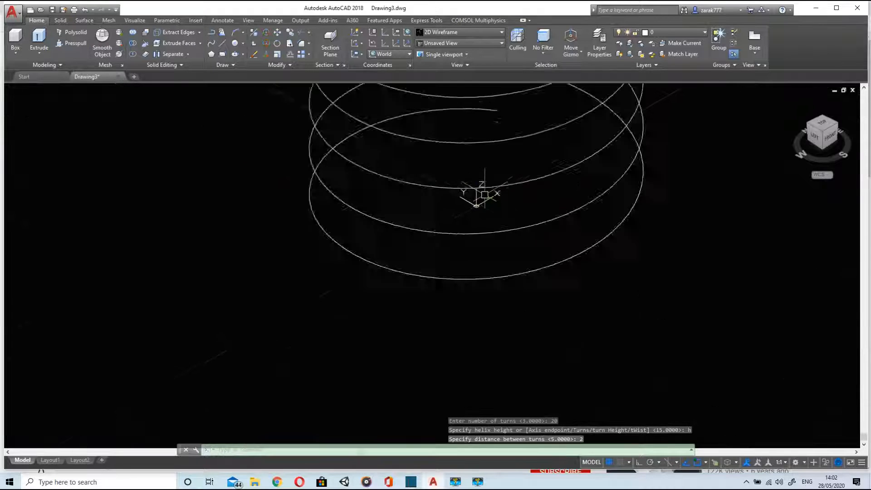
mouse_move(532, 150)
middle_mouse_down()
mouse_move(435, 290)
mouse_move(427, 253)
middle_mouse_up()
scroll(428, 252, "up", 6)
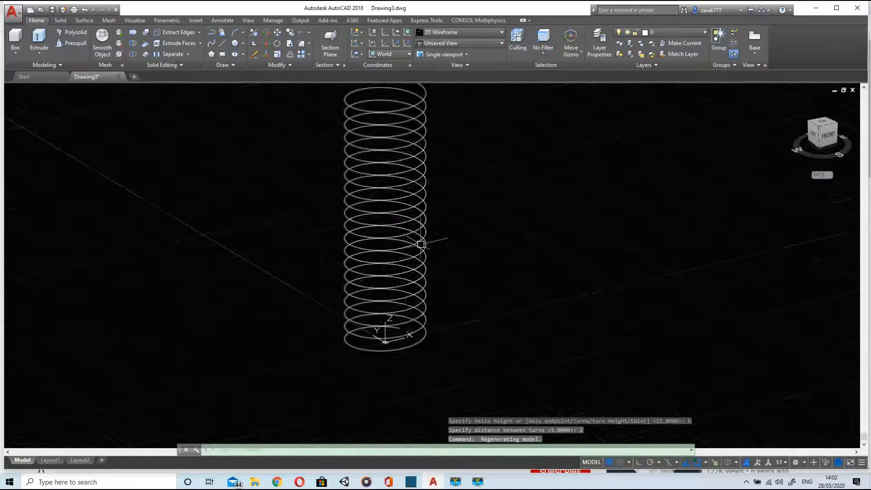
scroll(420, 232, "down", 2)
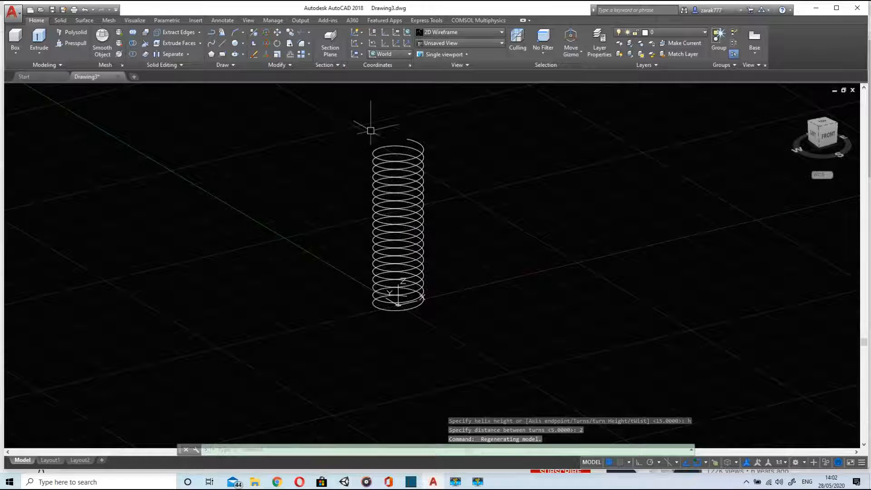
left_click(290, 33)
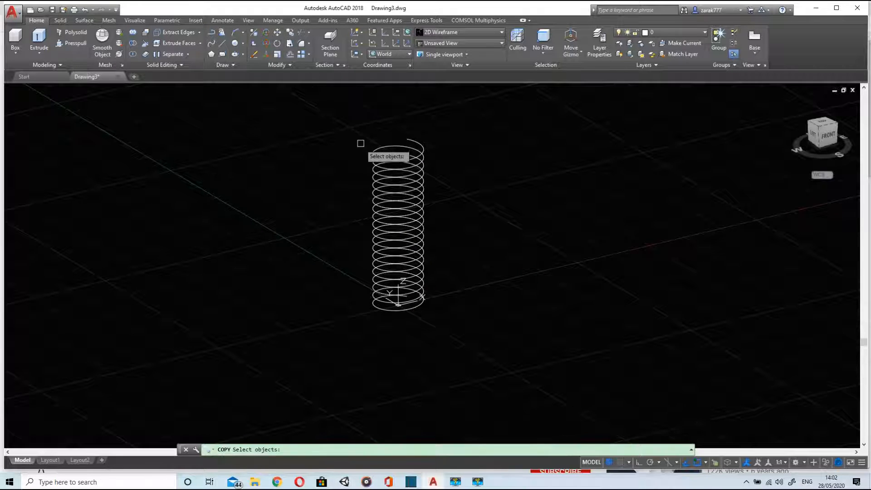
left_click(387, 169)
key("Return")
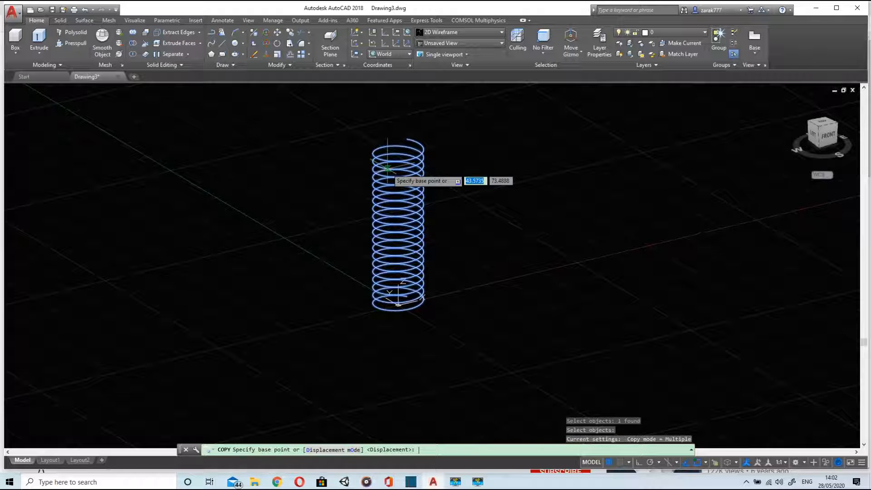
left_click(392, 160)
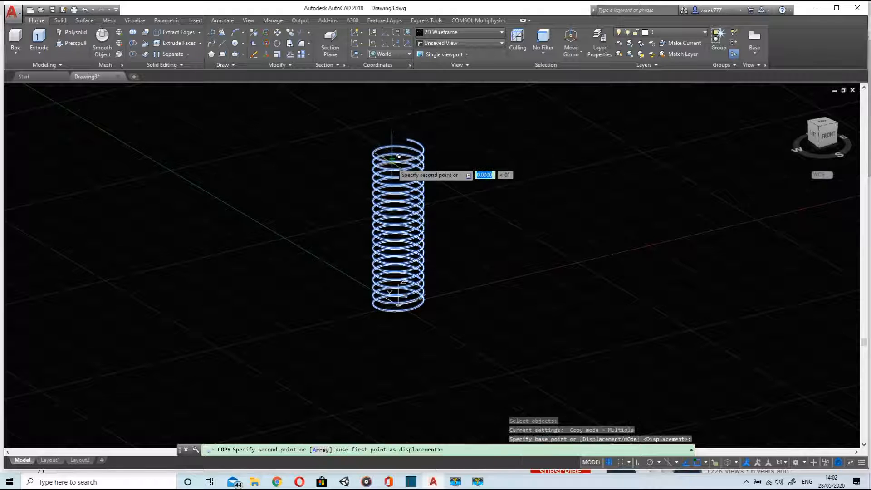
left_click(644, 200)
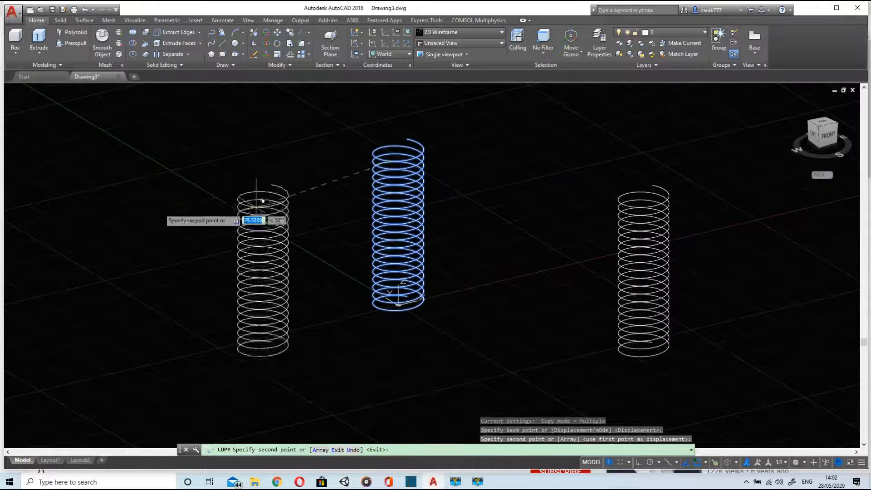
key("Escape")
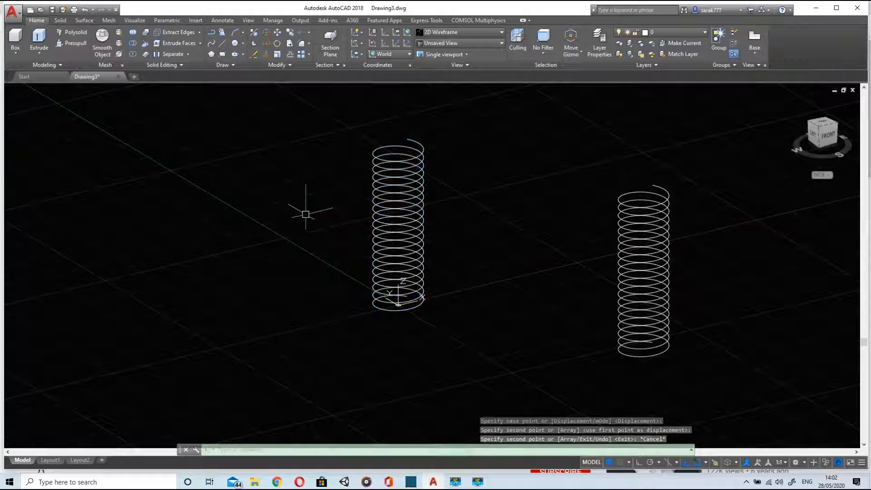
Draw a circle of radius 0.5 centred on the lower end point of the copied helix
scroll(355, 233, "up", 2)
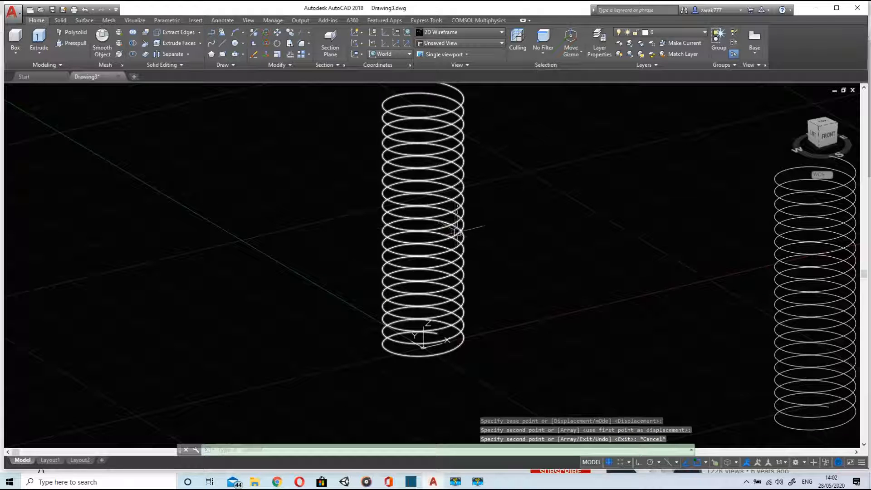
middle_click_drag(444, 236, 436, 290, "shift")
scroll(431, 132, "up", 5)
scroll(431, 134, "down", 5)
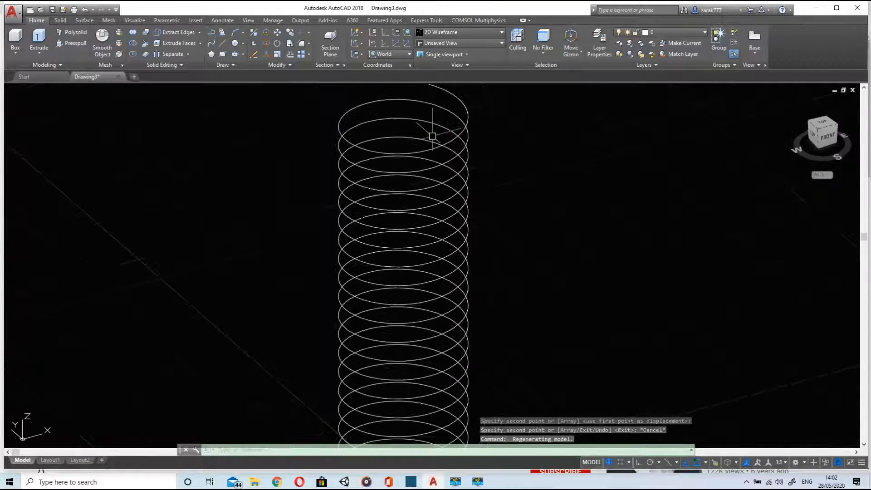
middle_click_drag(496, 165, 207, 159)
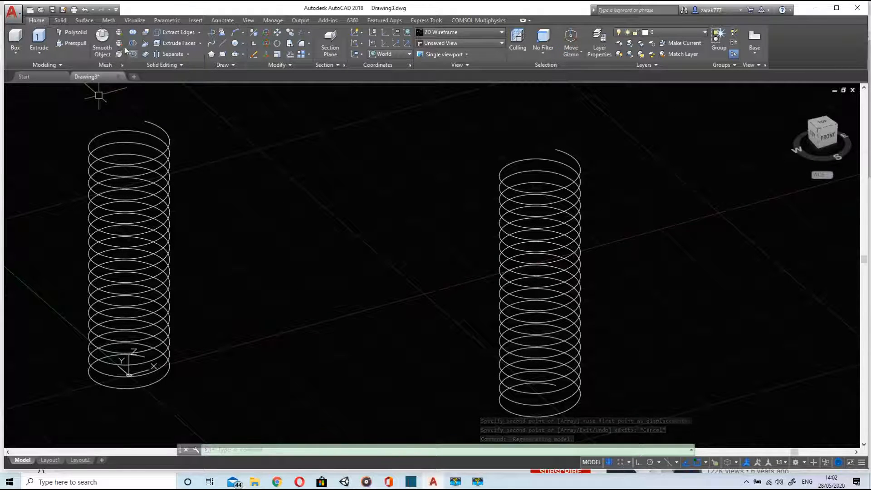
left_click(826, 120)
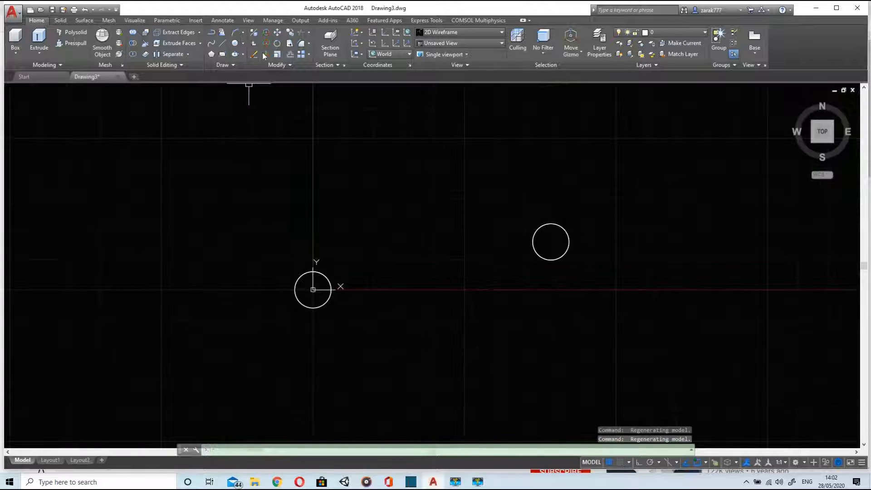
left_click(237, 44)
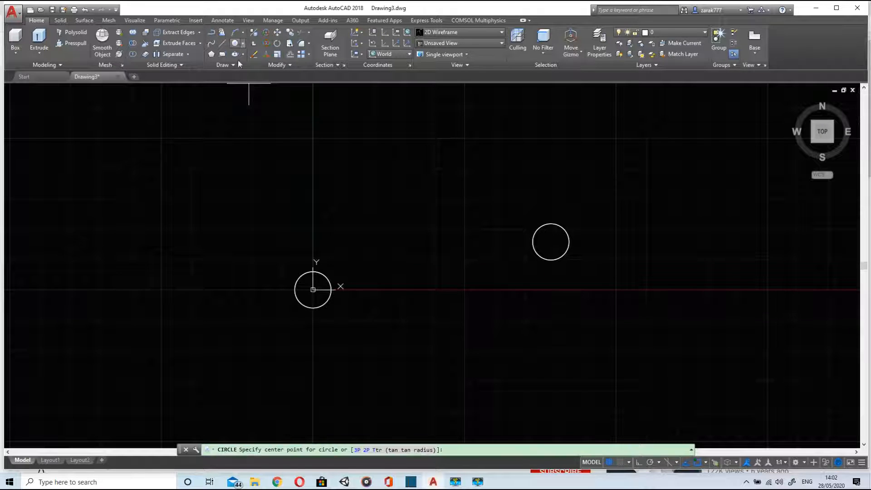
scroll(556, 234, "up", 4)
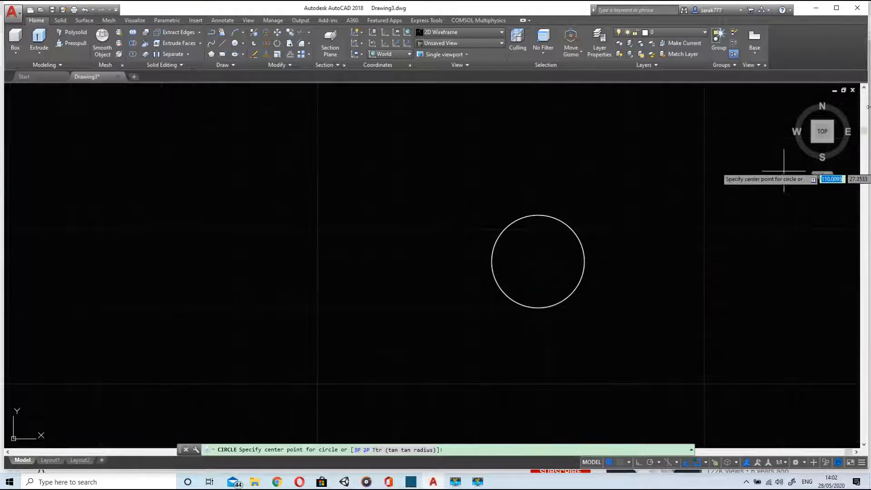
left_click(814, 142)
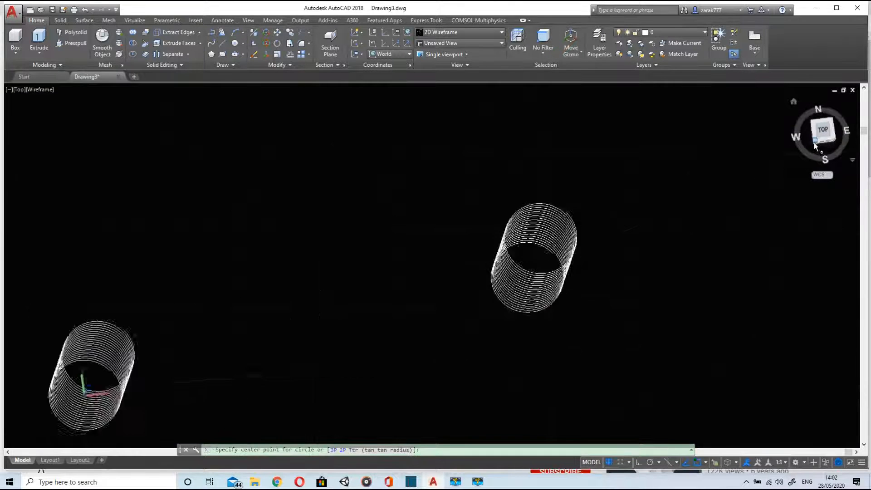
scroll(529, 284, "up", 3)
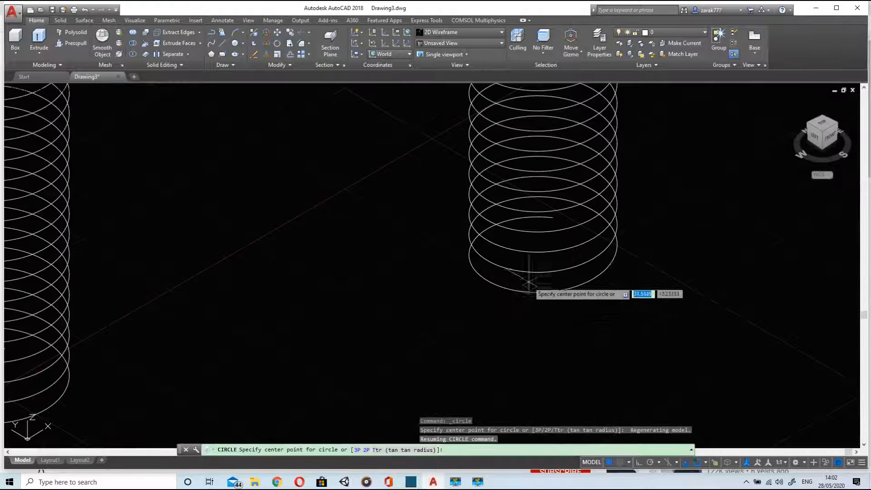
left_click(553, 217)
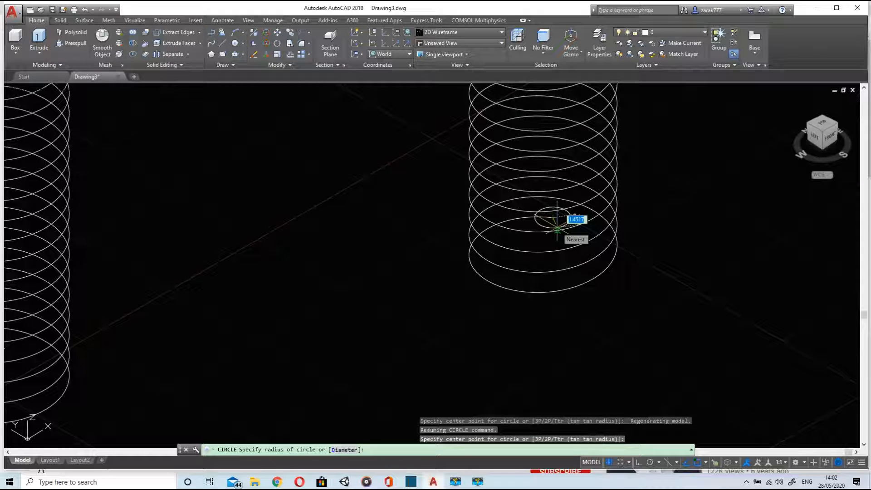
type("0")
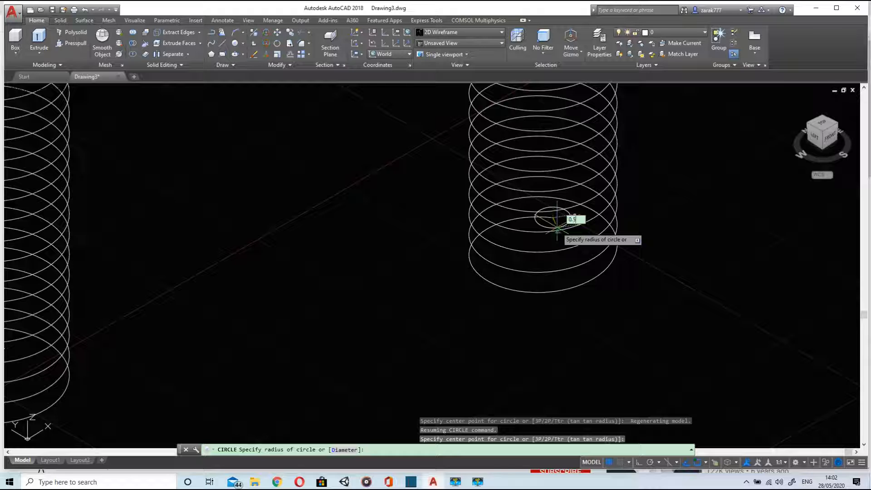
type(".5")
key("Return")
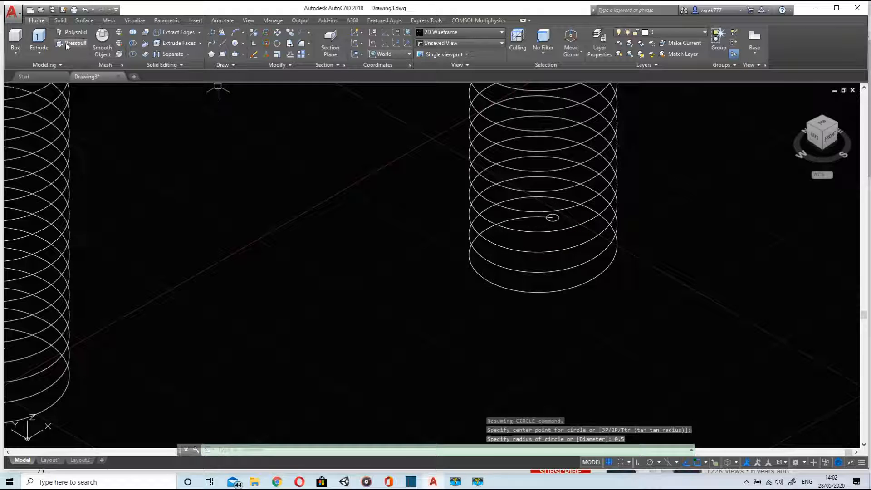
Sweep the small circle along the copied helix to form a solid coil
left_click(39, 56)
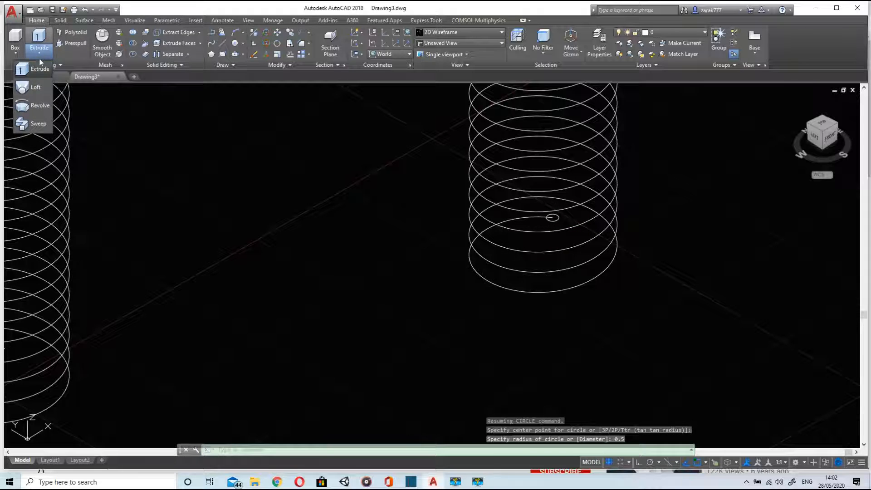
left_click(39, 116)
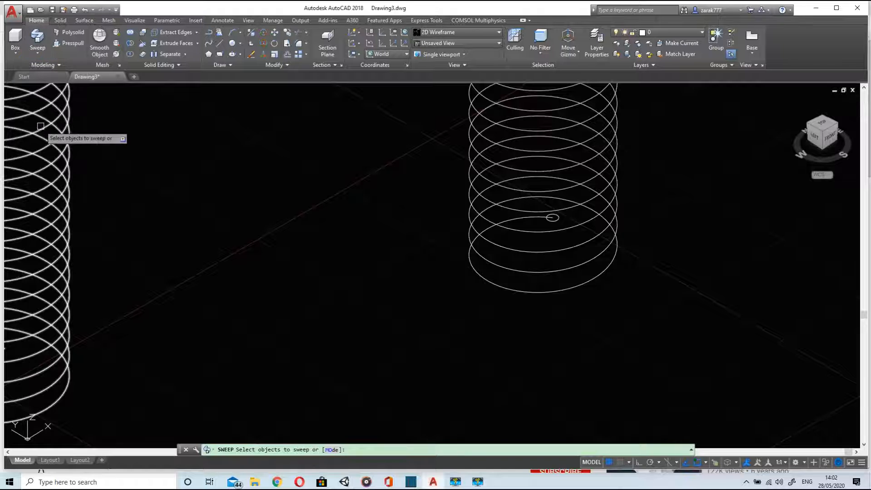
left_click(552, 218)
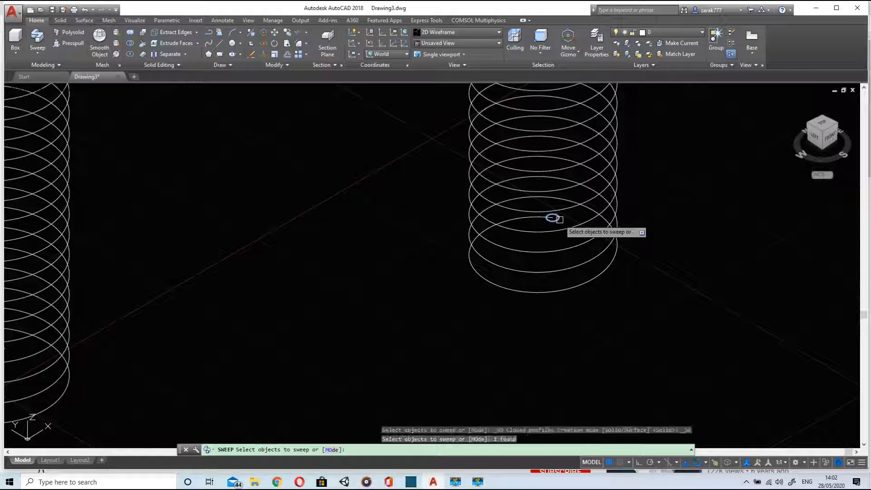
key("Return")
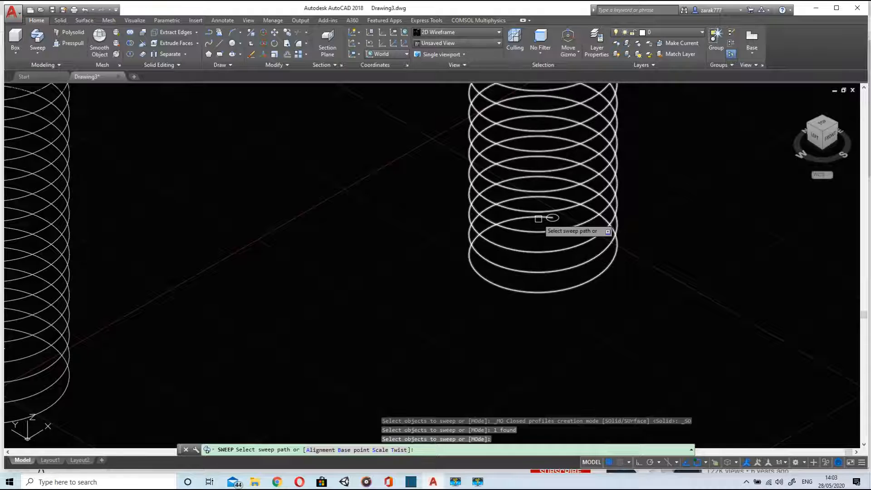
left_click(539, 220)
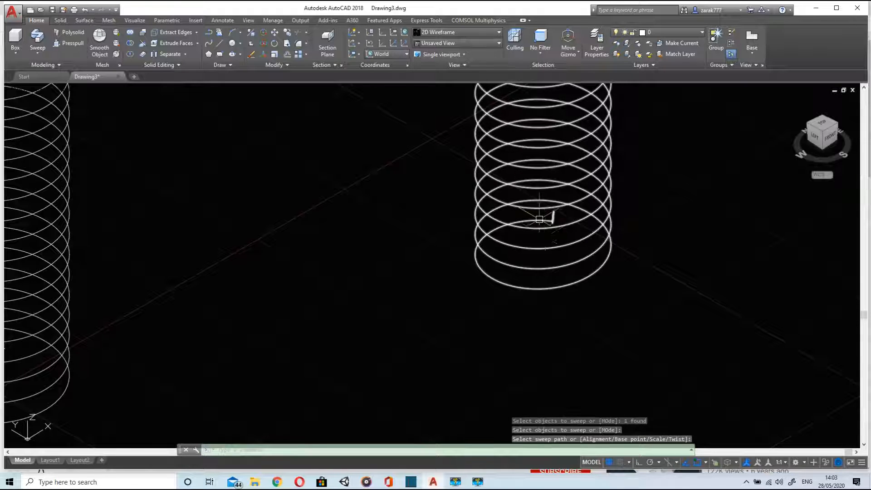
Display the model in the Shades of Gray visual style and inspect the swept coil from several angles
left_click(464, 34)
left_click(445, 81)
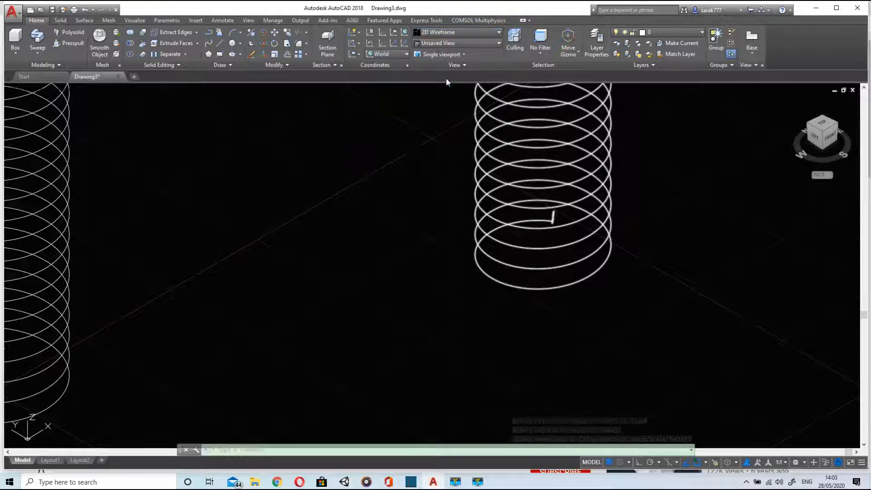
scroll(581, 216, "down", 4)
scroll(579, 213, "down", 2)
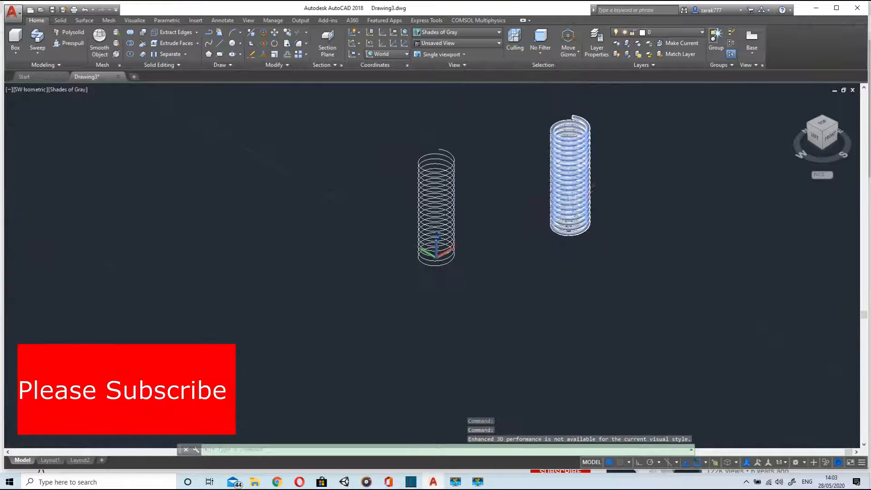
middle_click_drag(563, 205, 522, 162, "shift")
scroll(633, 223, "up", 8)
scroll(630, 223, "down", 5)
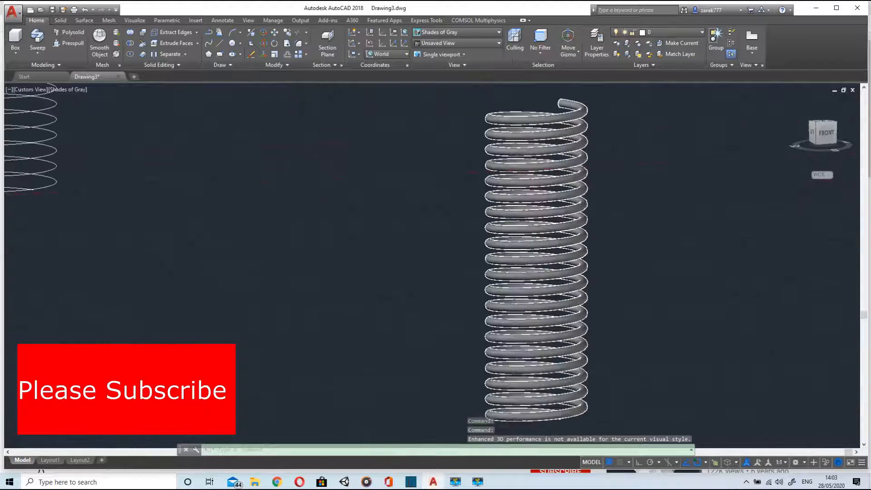
scroll(630, 223, "down", 2)
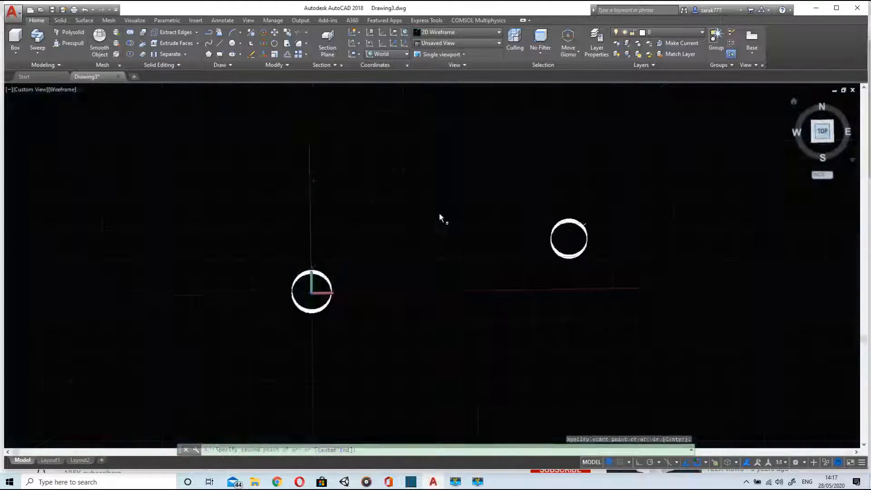
Complete the three-point arc in top view, curving inside the coil at the origin and ending on the negative X axis
scroll(313, 293, "up", 5)
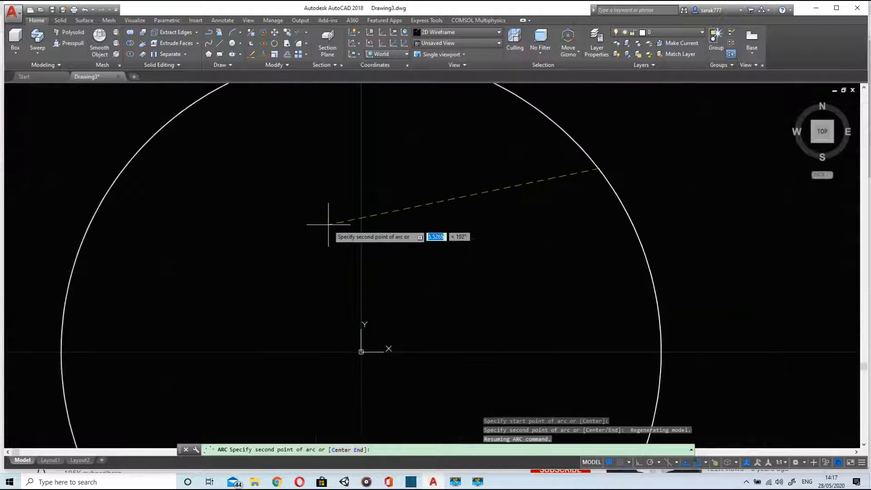
left_click(331, 169)
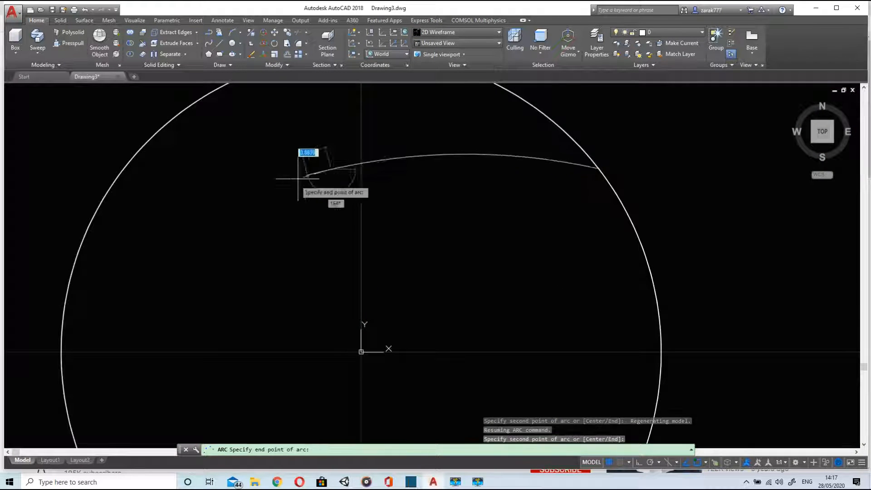
left_click(222, 352)
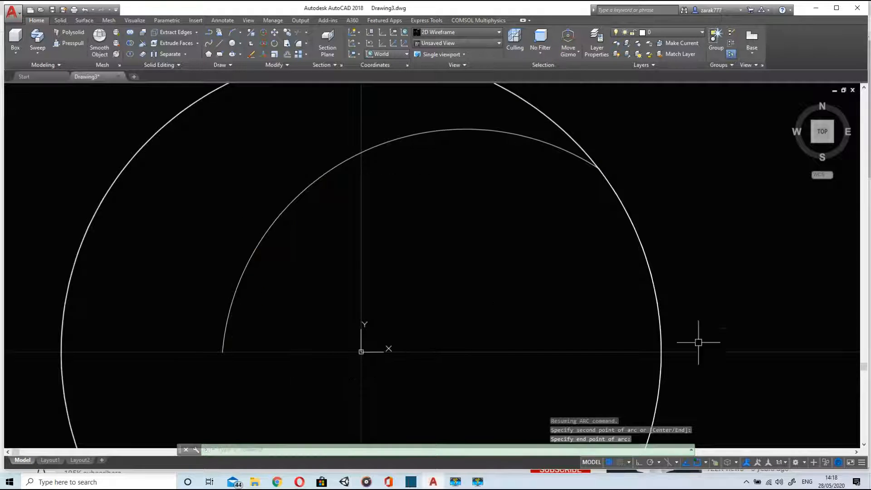
Switch to the front view and frame the upper end of the coil that has the end arc
middle_click_drag(483, 351, 505, 210, "shift")
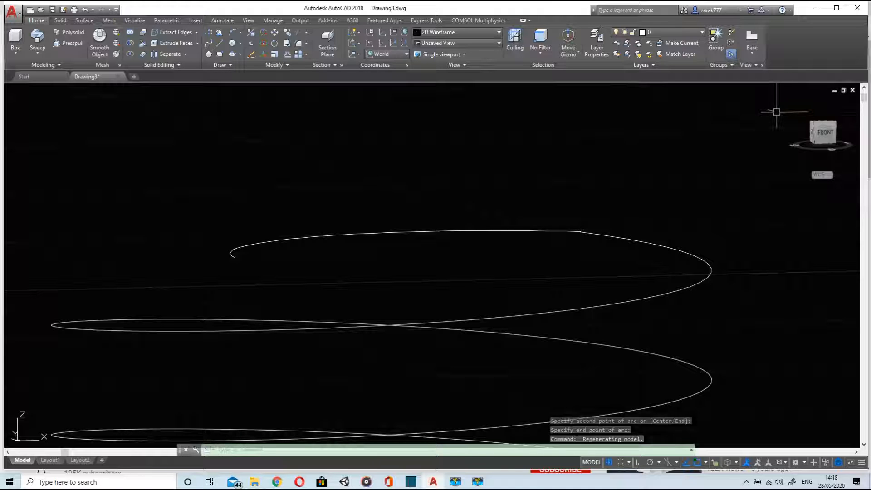
left_click(826, 134)
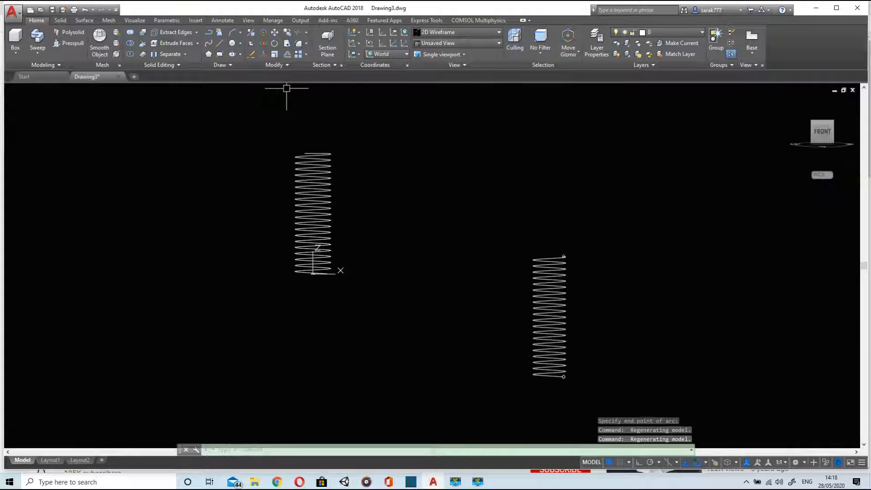
scroll(287, 88, "up", 2)
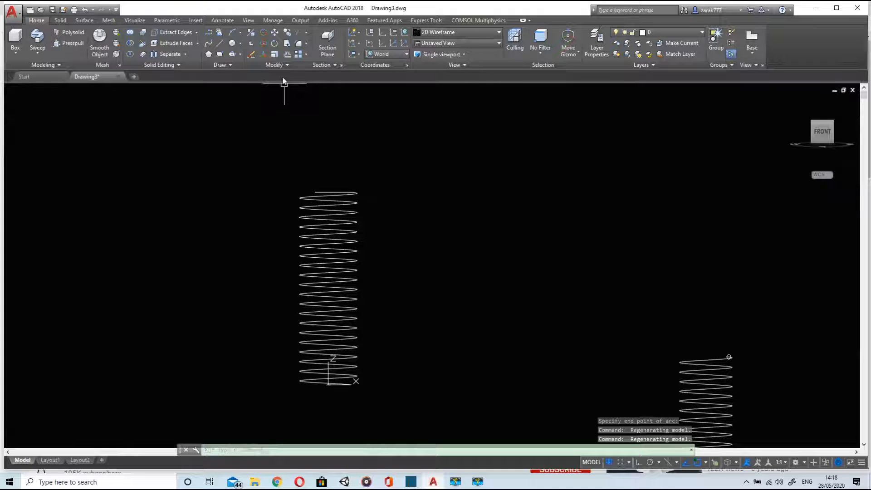
left_click(233, 32)
scroll(317, 164, "up", 4)
scroll(322, 266, "up", 4)
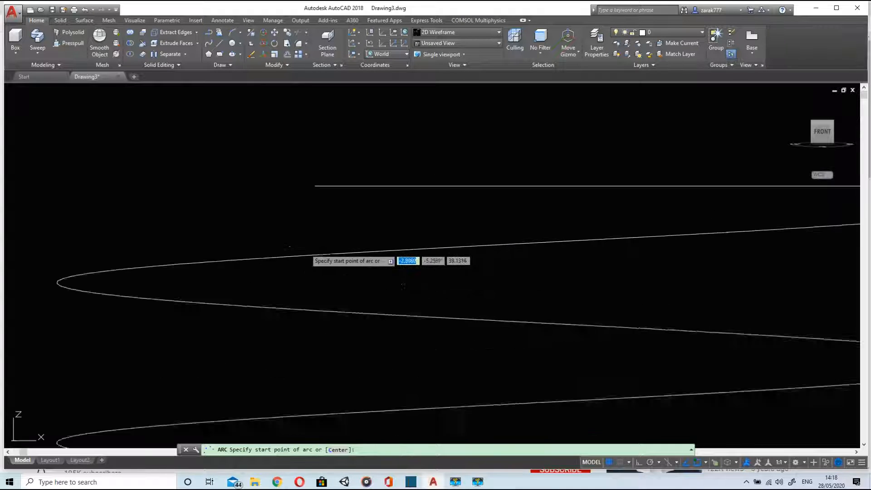
scroll(320, 177, "up", 2)
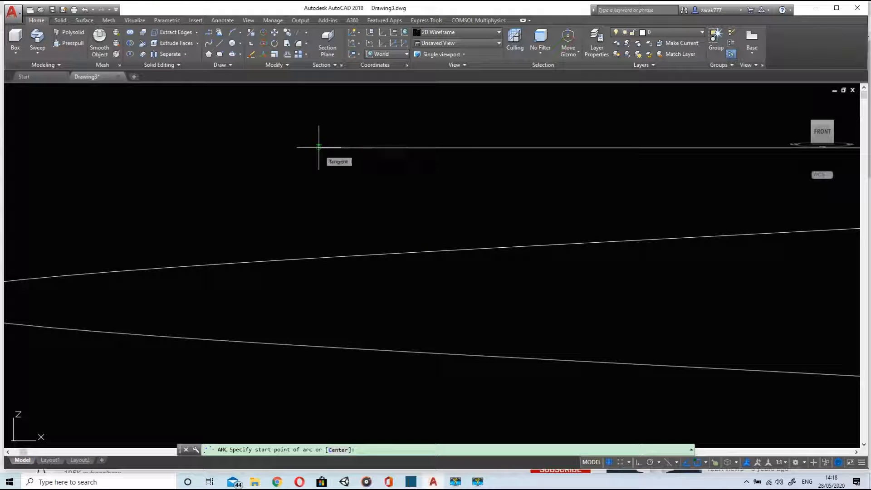
left_click(319, 147)
scroll(320, 148, "down", 4)
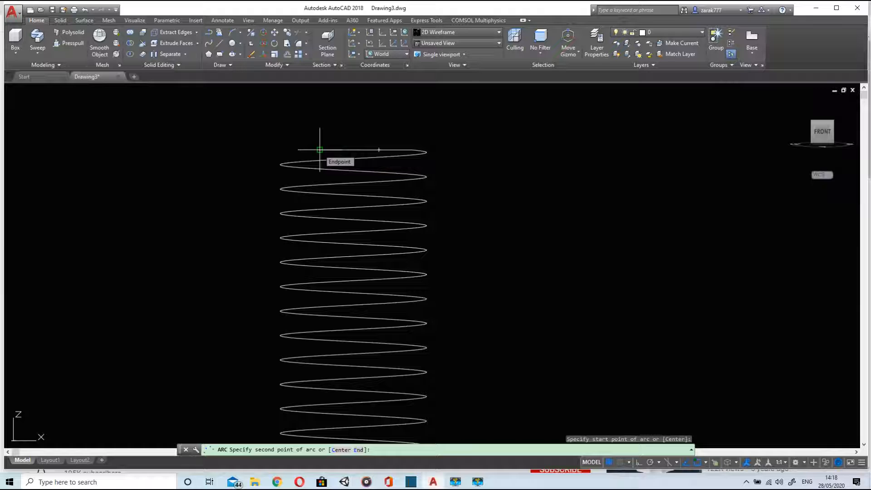
key("Escape")
Align the UCS with the front view and draw a three-point hook arc above the coil, starting at the end arc's free end
left_click(351, 54)
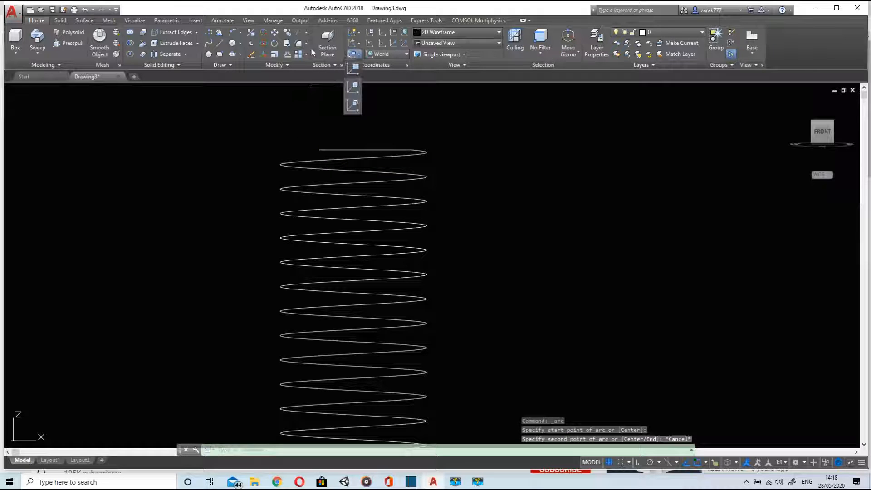
left_click(352, 68)
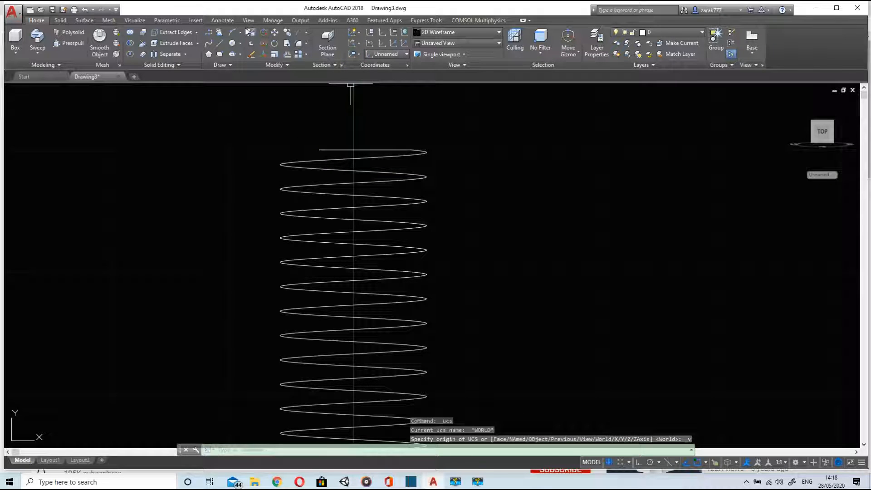
left_click(229, 33)
scroll(298, 136, "up", 8)
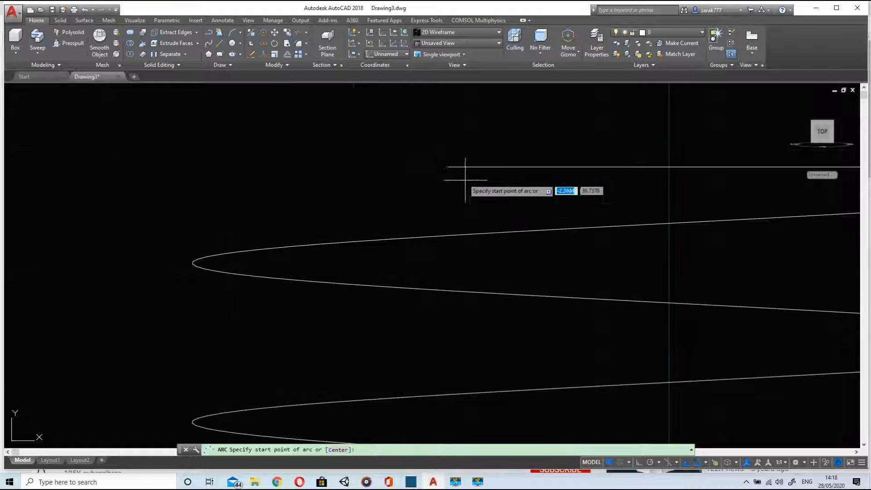
left_click(449, 167)
scroll(449, 166, "down", 8)
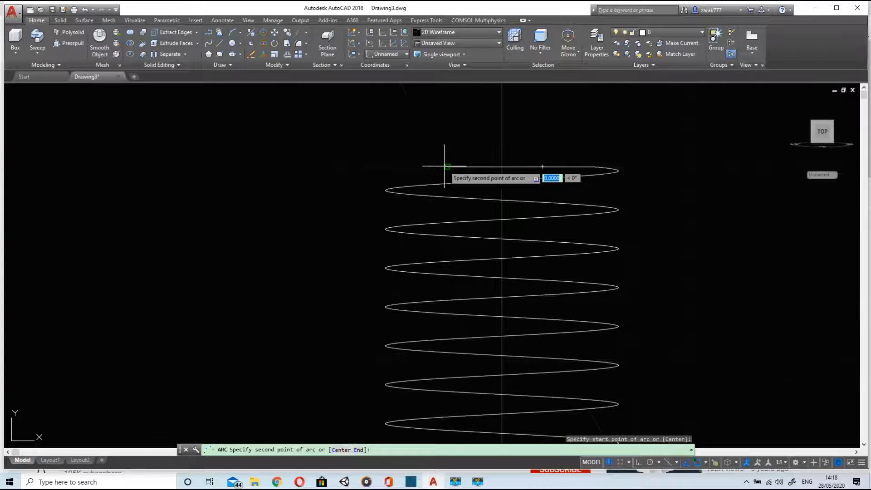
middle_click_drag(446, 148, 291, 223)
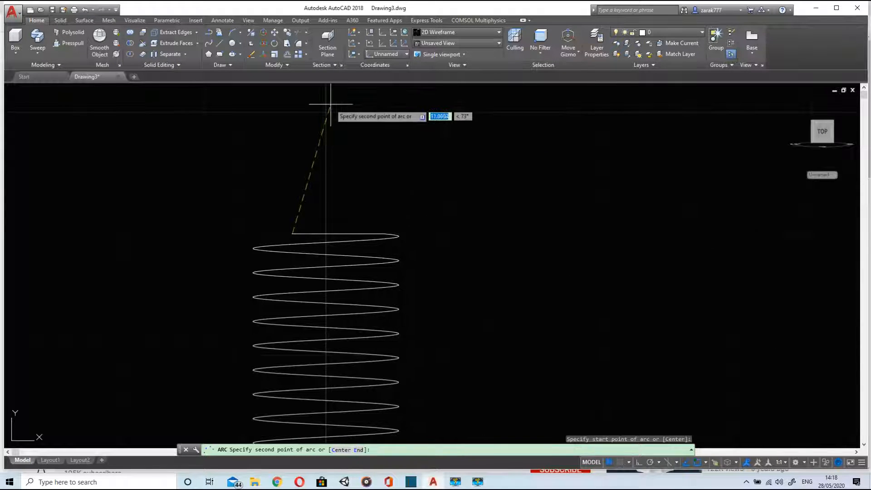
left_click(323, 120)
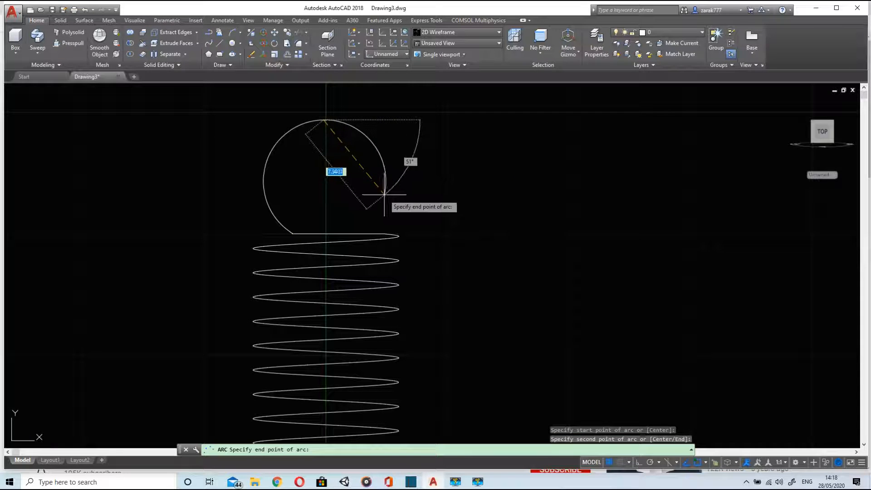
left_click(385, 196)
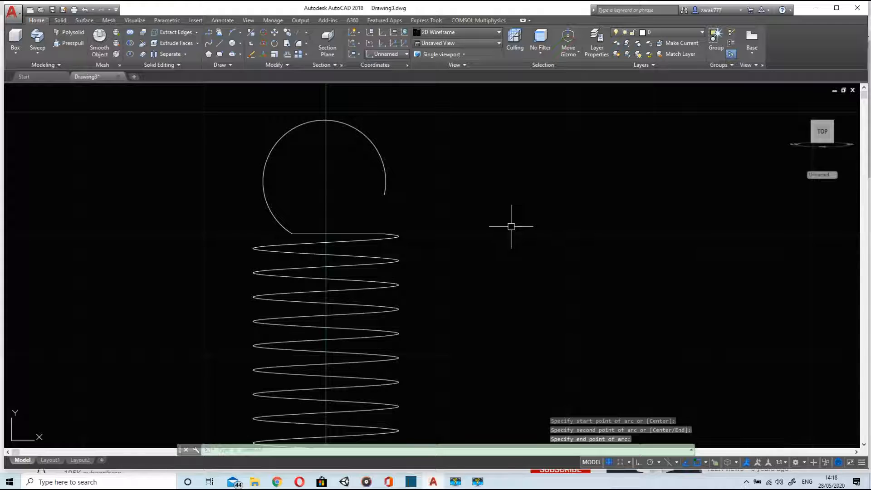
Join the helix, the inner end arc and the upright hook arc into a single spline
scroll(511, 226, "up", 2)
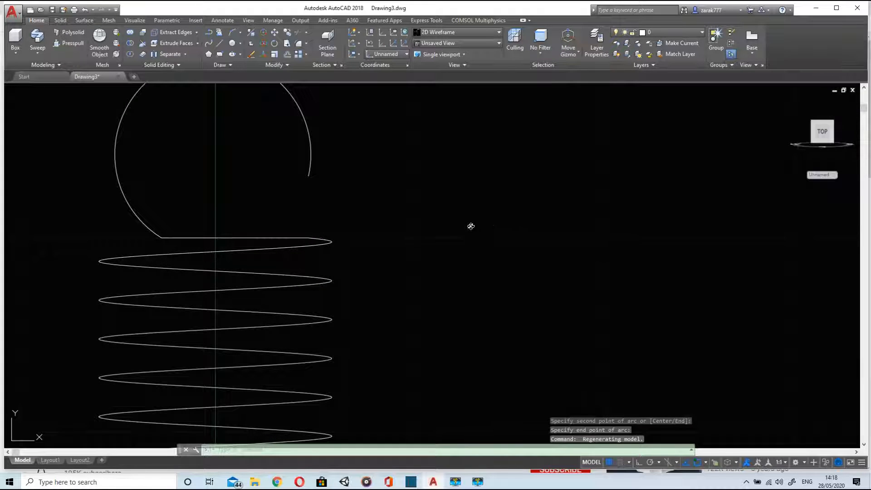
middle_click_drag(471, 226, 495, 279, "shift")
scroll(493, 274, "up", 3)
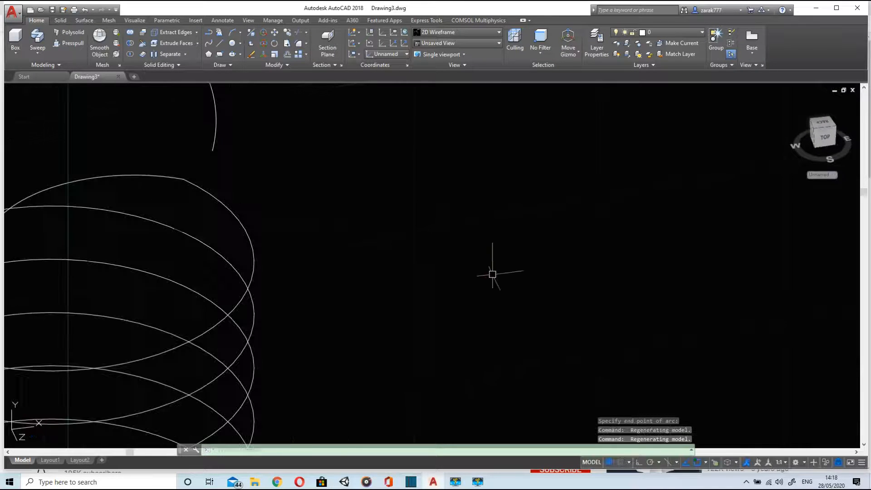
scroll(457, 248, "down", 2)
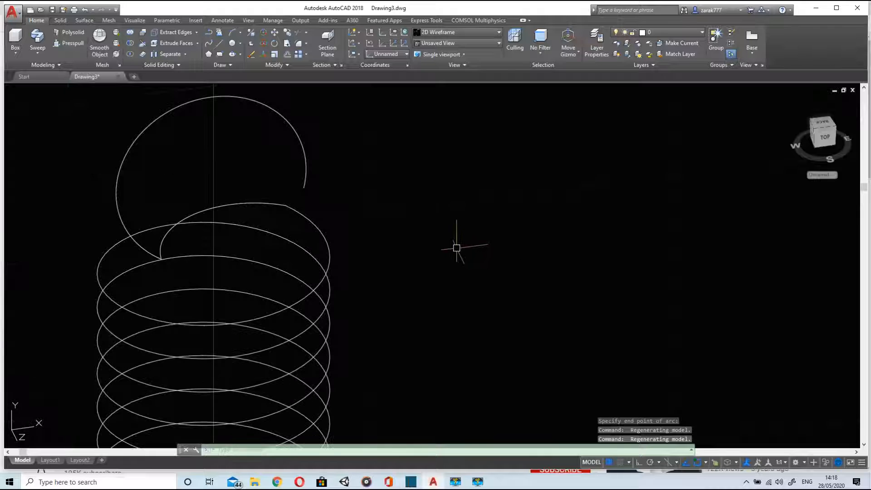
key("Return")
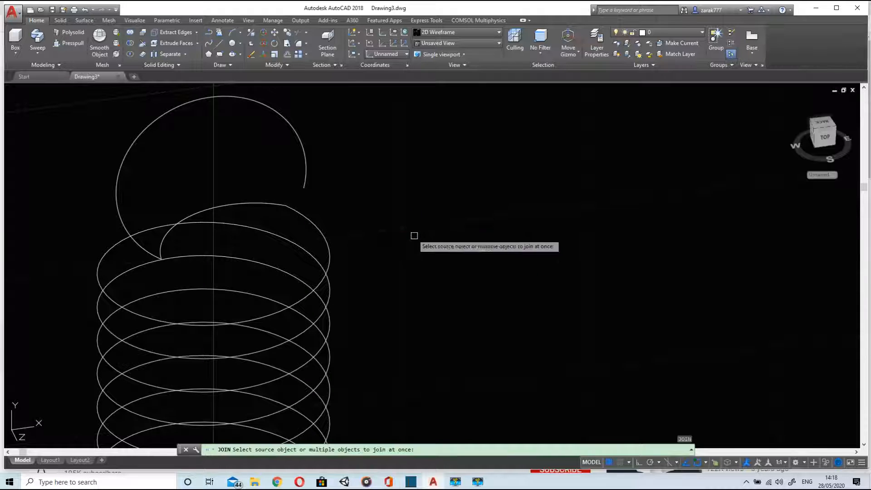
left_click(323, 234)
left_click(272, 202)
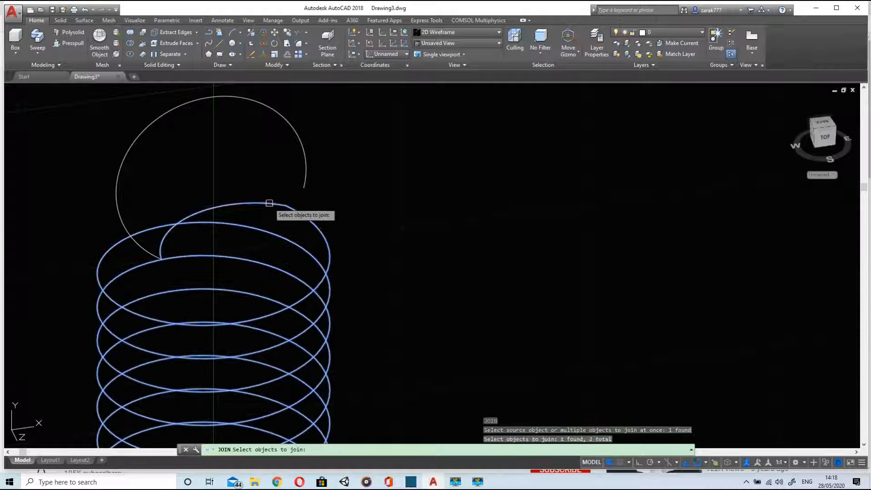
left_click(272, 108)
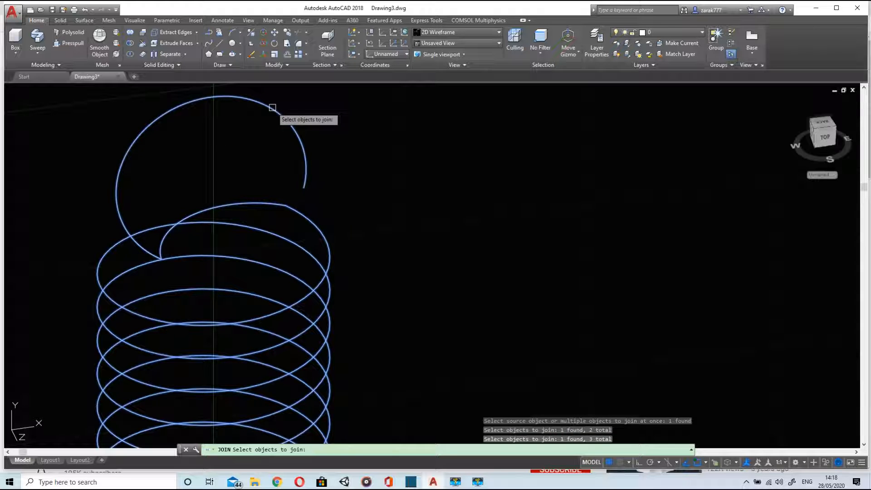
key("Return")
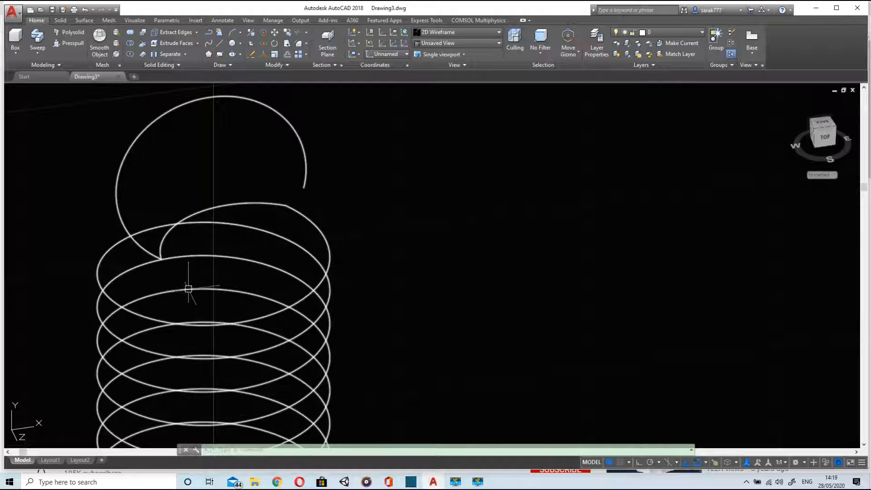
Remove the spline's control vertex at the sharp corner where the hook meets the inner end arc
middle_click_drag(189, 295, 395, 228, "shift")
scroll(288, 287, "up", 6)
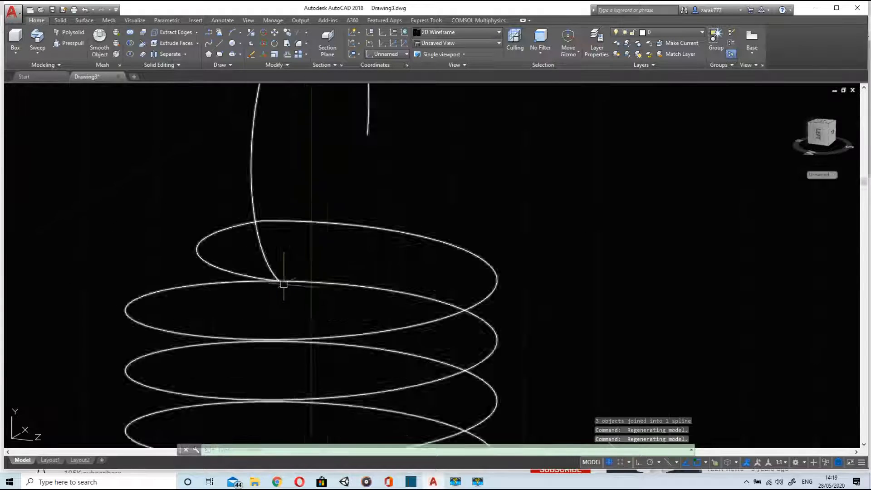
scroll(288, 297, "down", 10)
key("Escape")
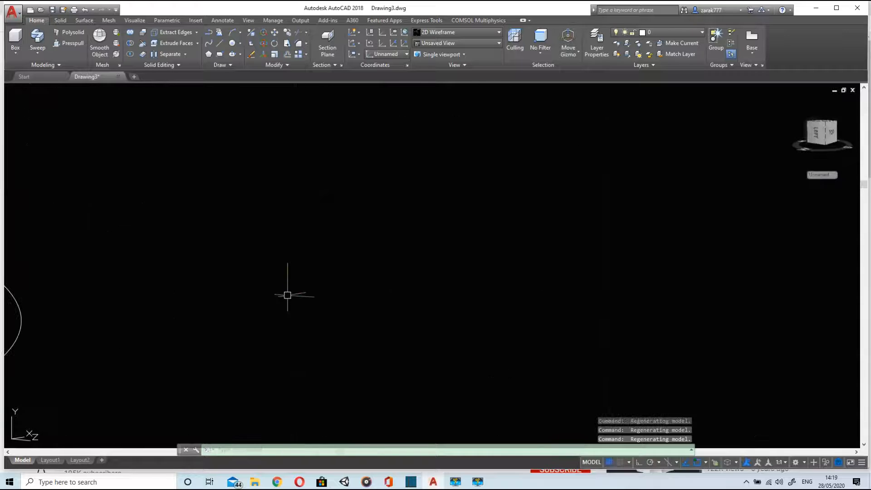
middle_click_drag(260, 255, 337, 304)
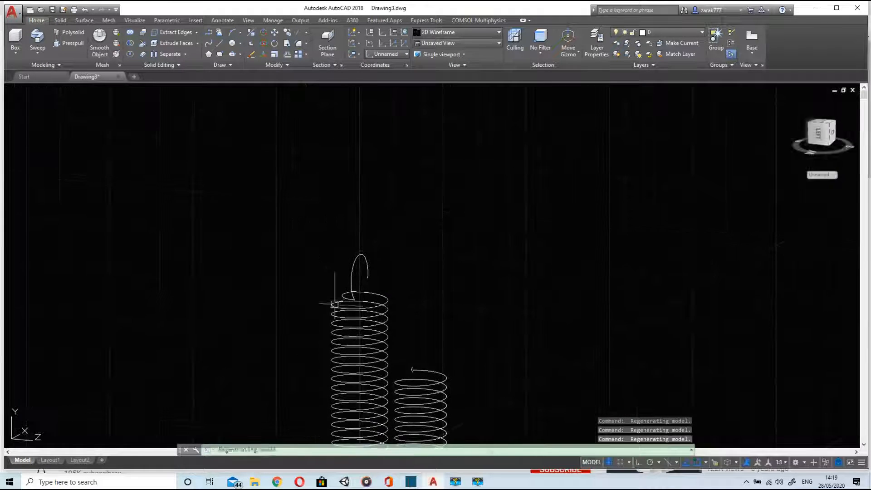
scroll(346, 307, "up", 6)
scroll(379, 280, "up", 5)
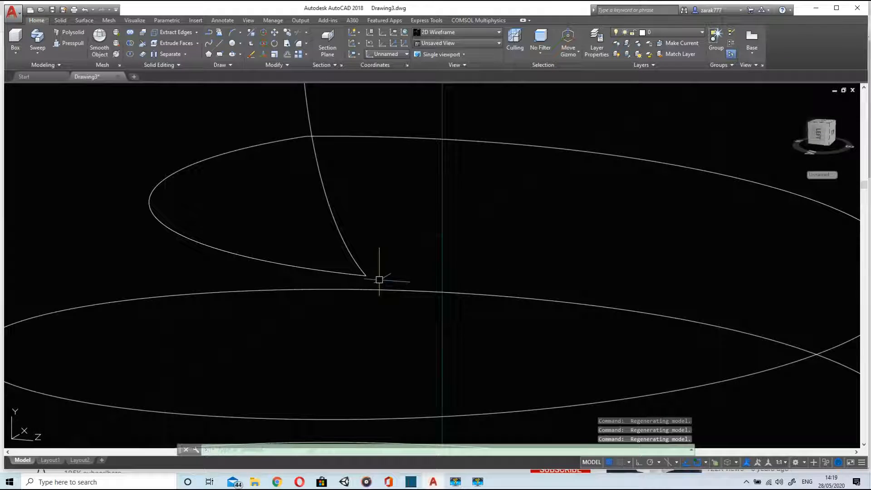
left_click(347, 246)
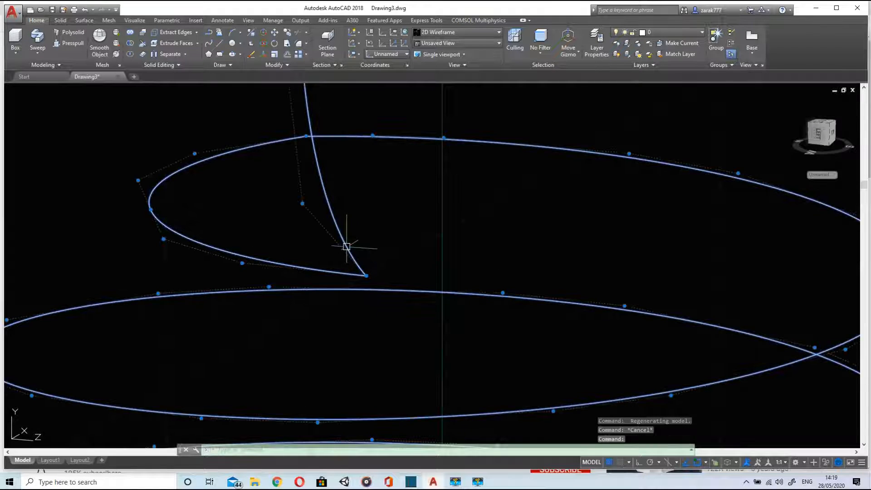
left_click(367, 276)
mouse_move(367, 276)
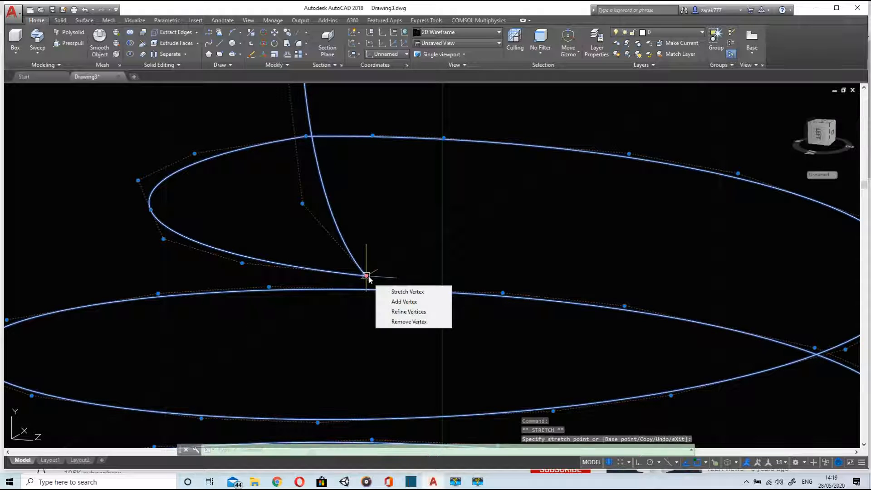
left_click(412, 322)
Remove the spline's control vertex at the kink where the inner end arc meets the top turn of the helix
middle_click_drag(370, 275, 288, 304, "shift")
scroll(241, 292, "up", 2)
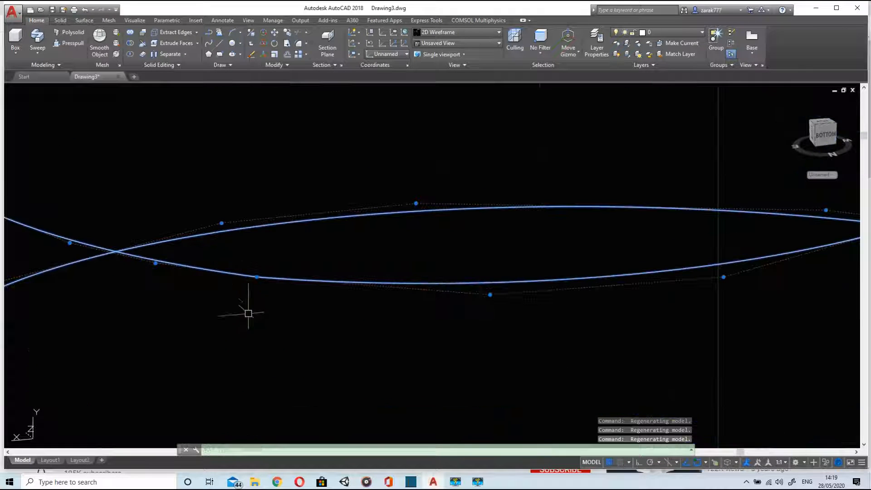
scroll(465, 299, "down", 4)
middle_click_drag(453, 305, 445, 289, "shift")
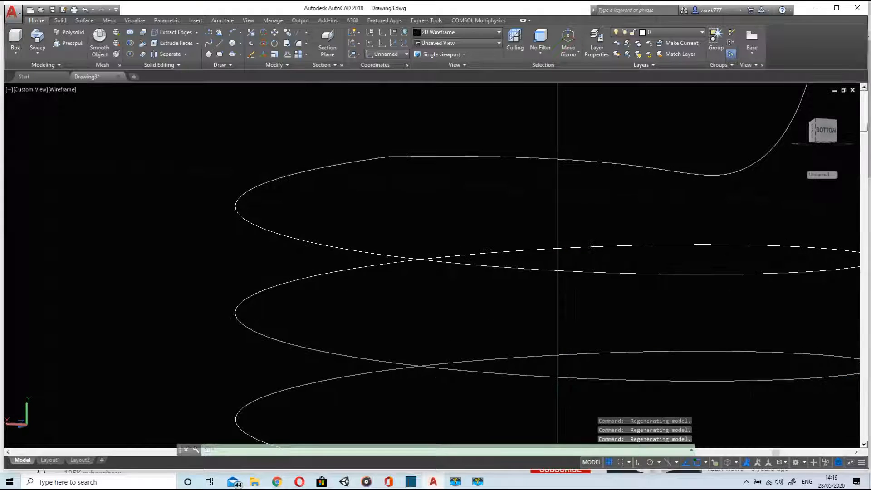
left_click(388, 159)
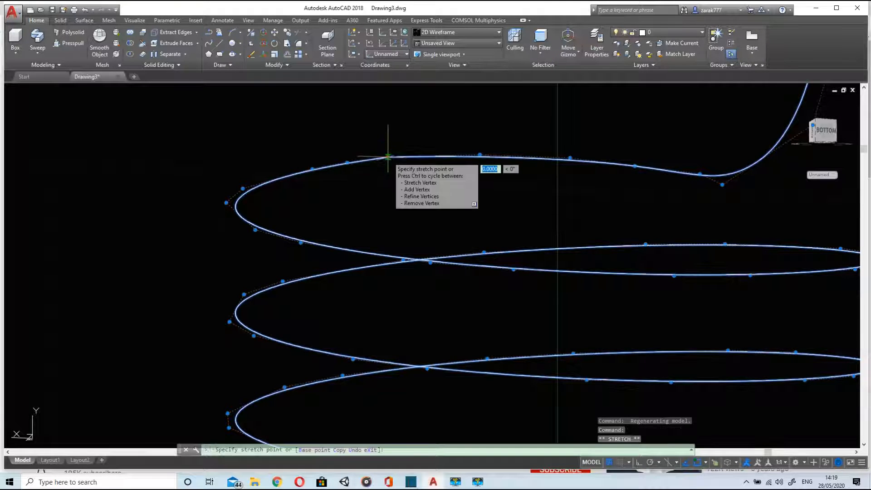
left_click(387, 158)
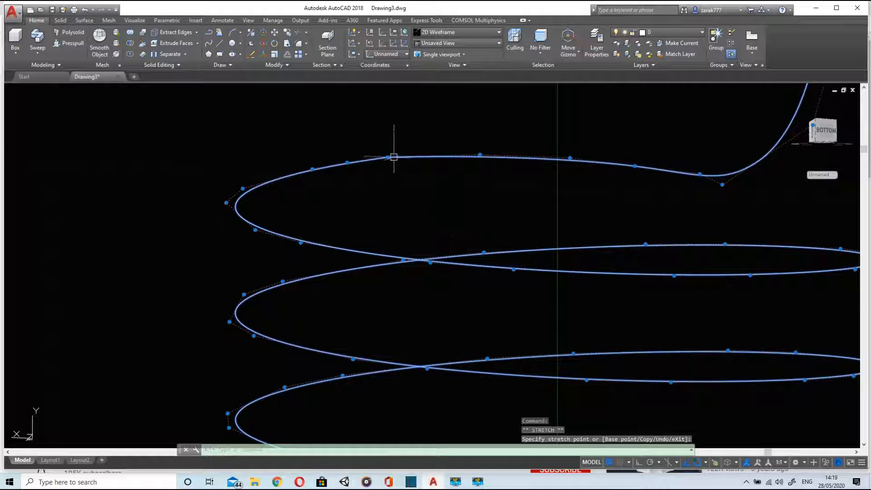
left_click(388, 158)
left_click(389, 158)
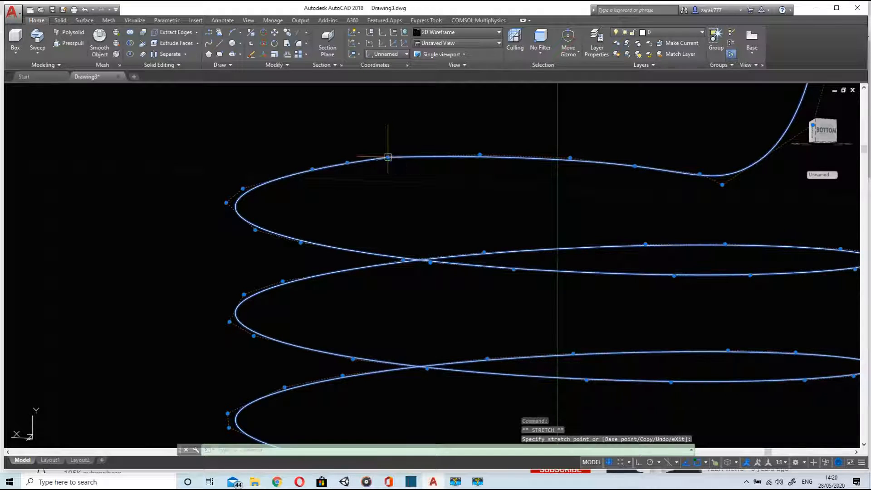
mouse_move(388, 157)
left_click(425, 201)
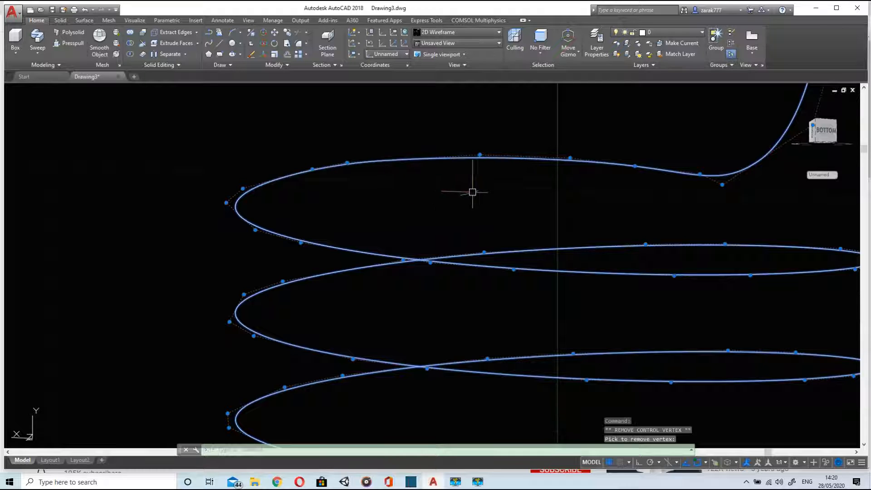
scroll(769, 218, "down", 8)
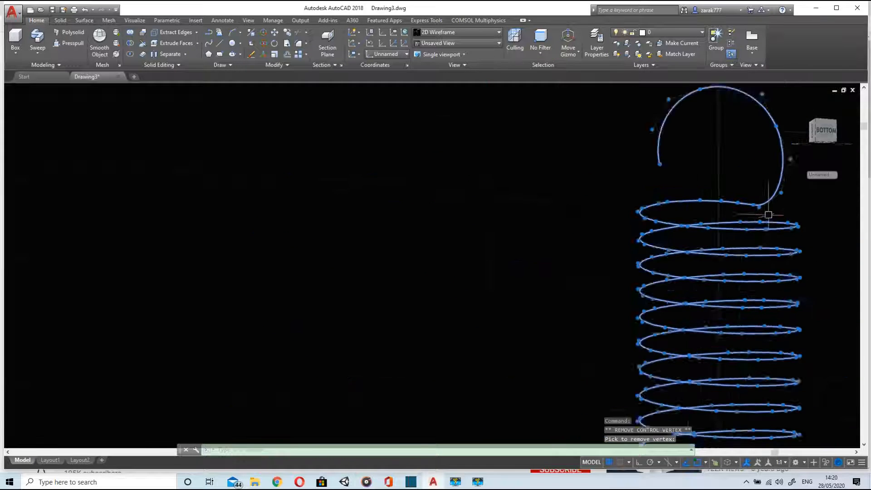
middle_click_drag(770, 218, 339, 203)
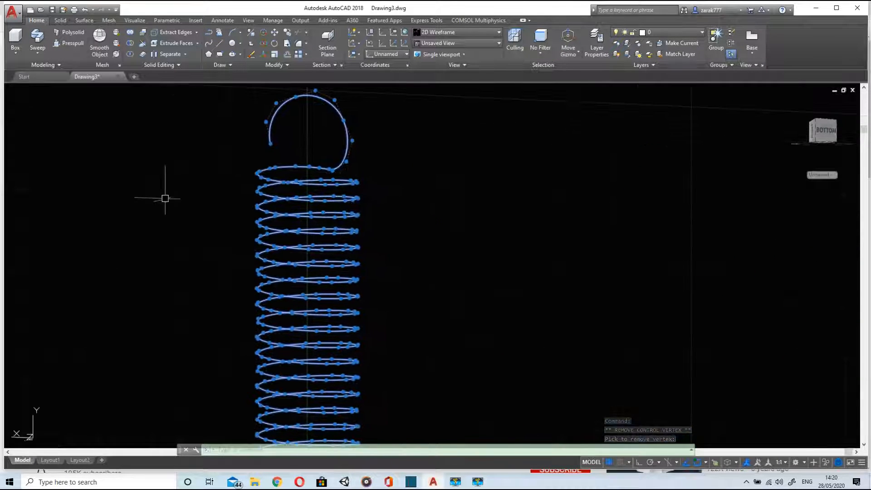
scroll(165, 198, "down", 3)
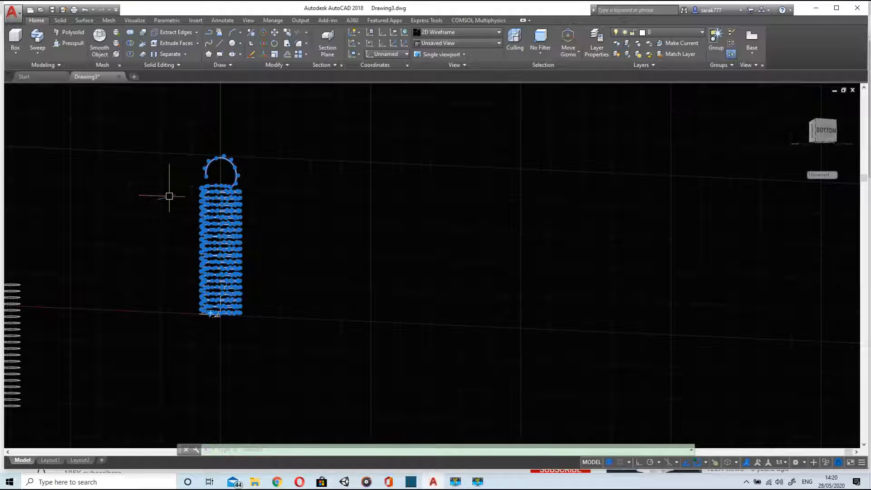
Draw a circle of radius 0.5 centred on the free end of the hook
key("Escape")
middle_click_drag(276, 243, 227, 286, "shift")
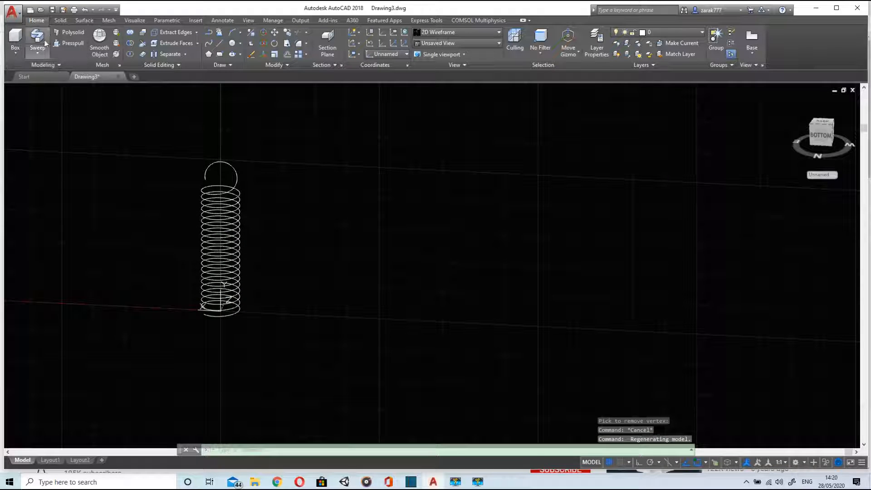
left_click(232, 43)
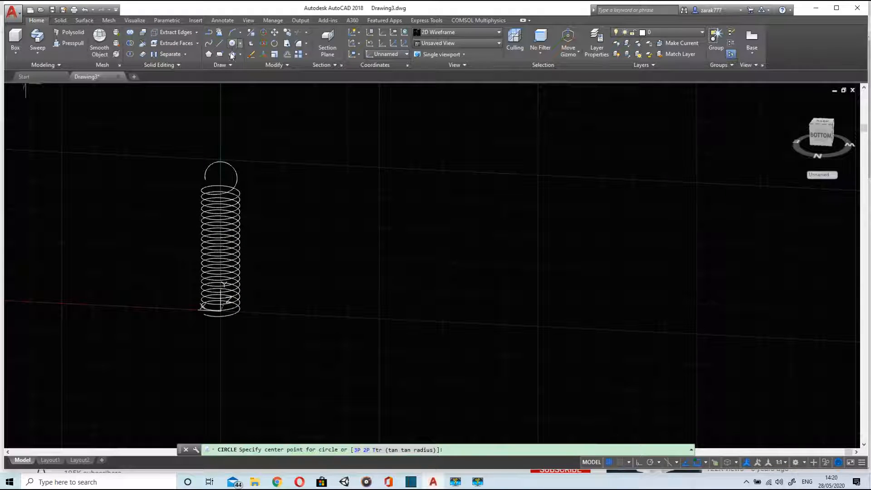
scroll(202, 190, "up", 8)
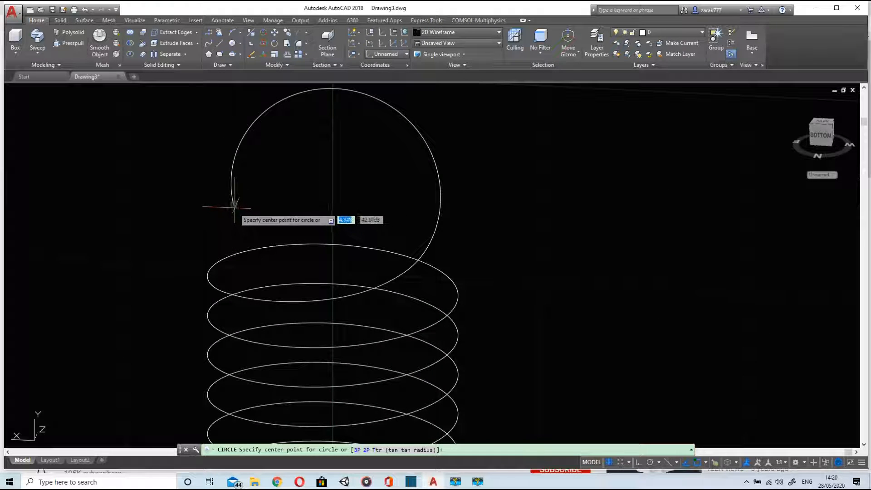
left_click(233, 205)
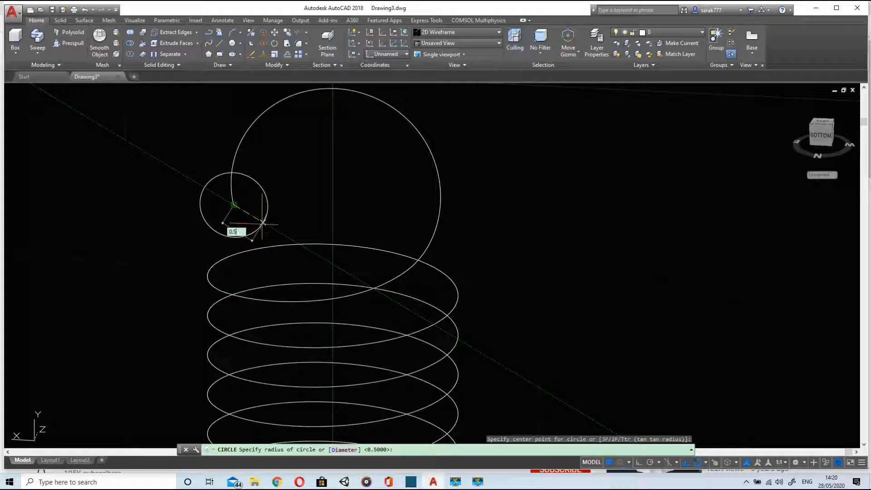
type("0.5")
key("Return")
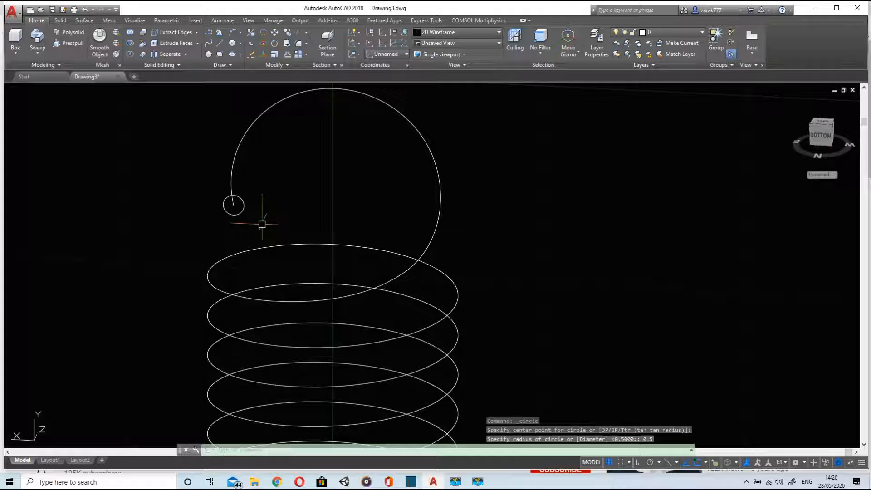
Sweep the circle along the joined hook-and-helix spline to form the solid spring
left_click(36, 46)
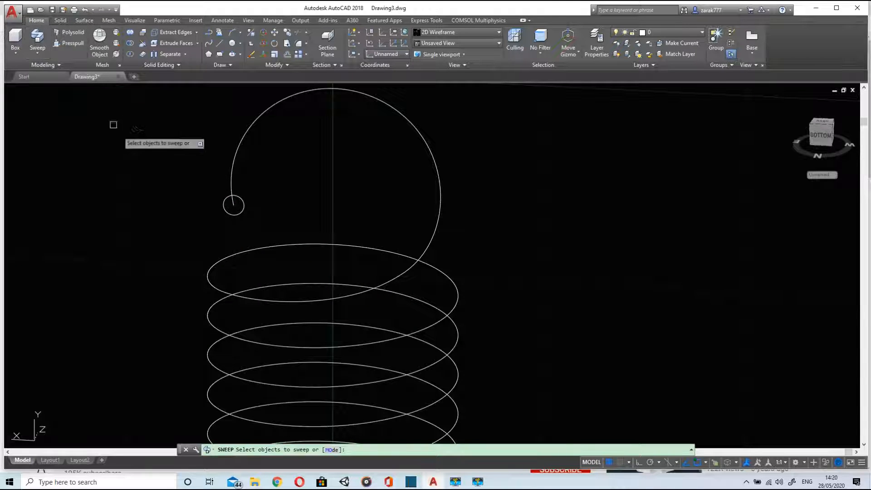
left_click(225, 205)
key("Return")
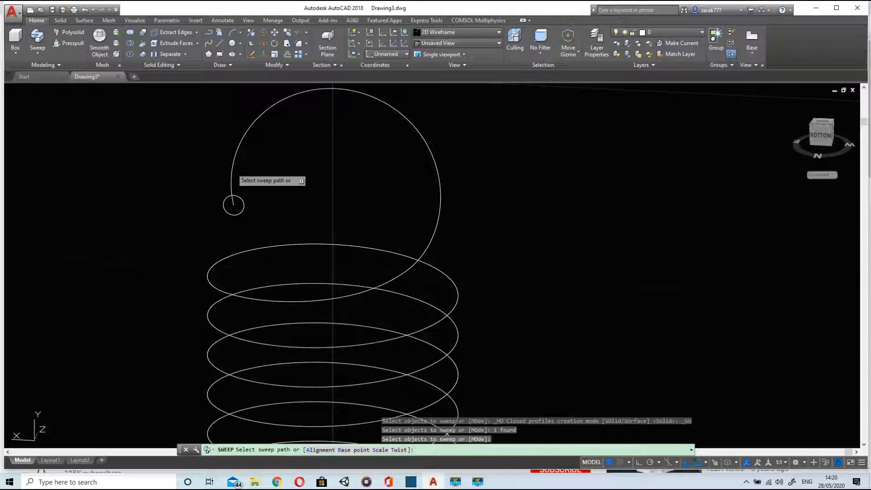
left_click(230, 174)
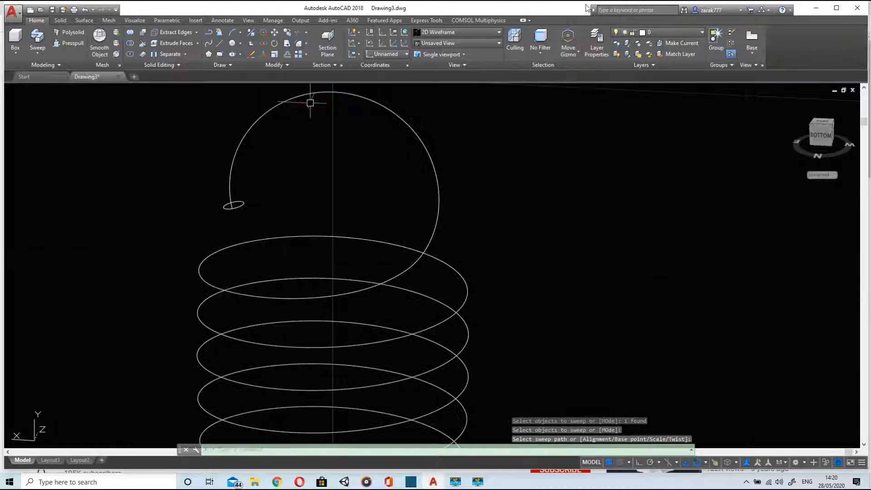
Switch the viewport's visual style to Realistic
left_click(482, 33)
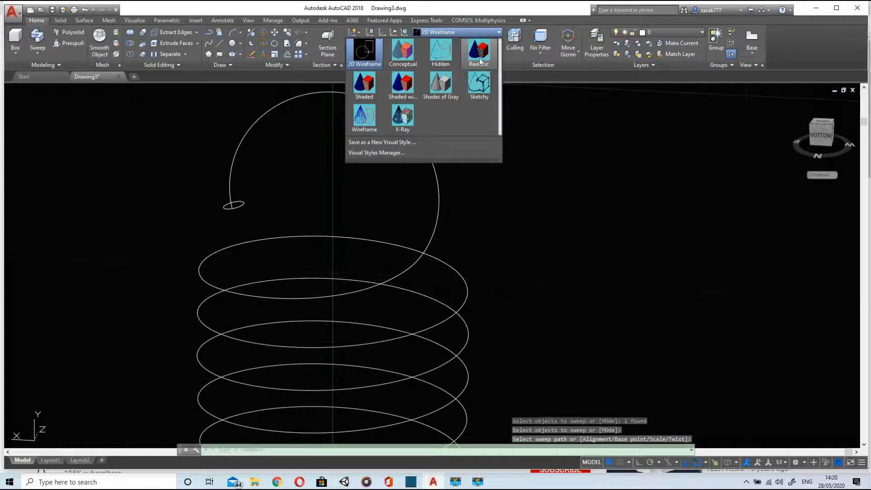
left_click(481, 60)
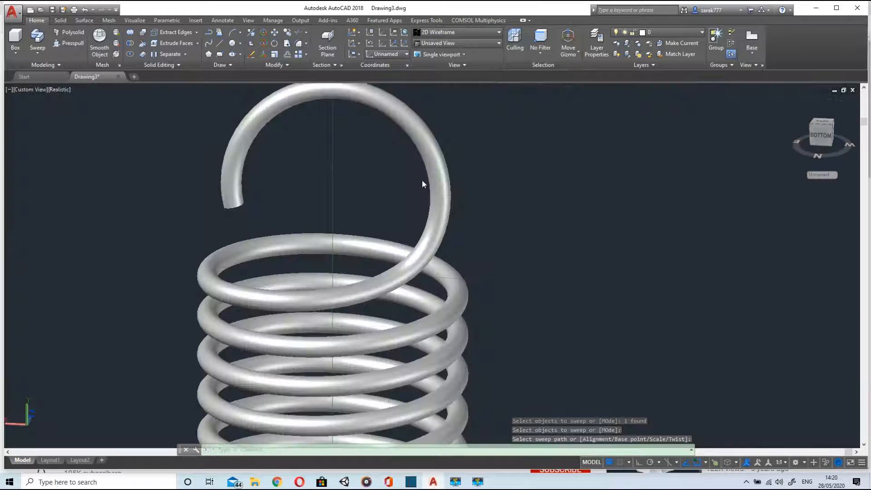
scroll(538, 196, "down", 5)
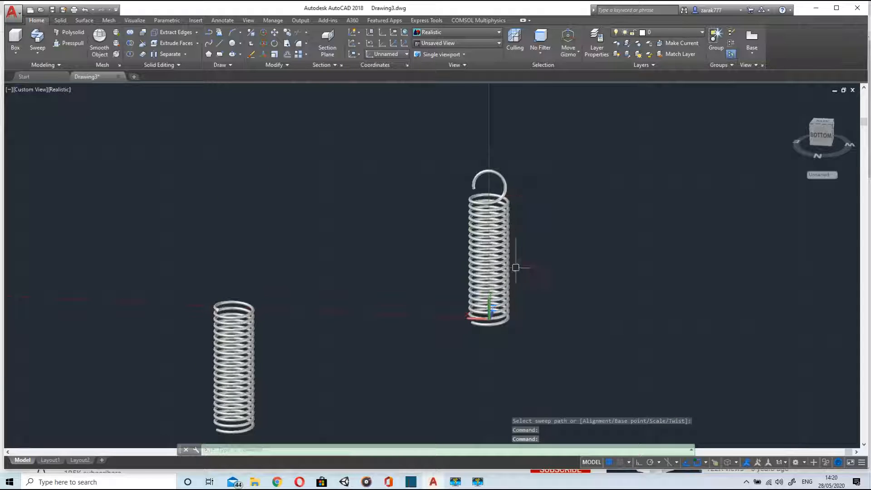
scroll(525, 249, "down", 2)
key("Escape")
scroll(443, 218, "down", 2)
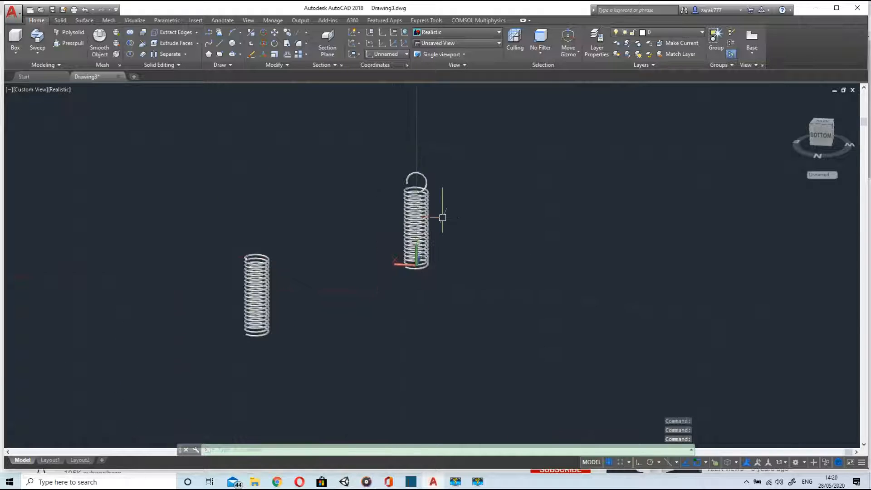
Move the plain coil spring closer to the hooked spring, so the two stand side by side
scroll(443, 217, "up", 2)
middle_click_drag(443, 217, 490, 219)
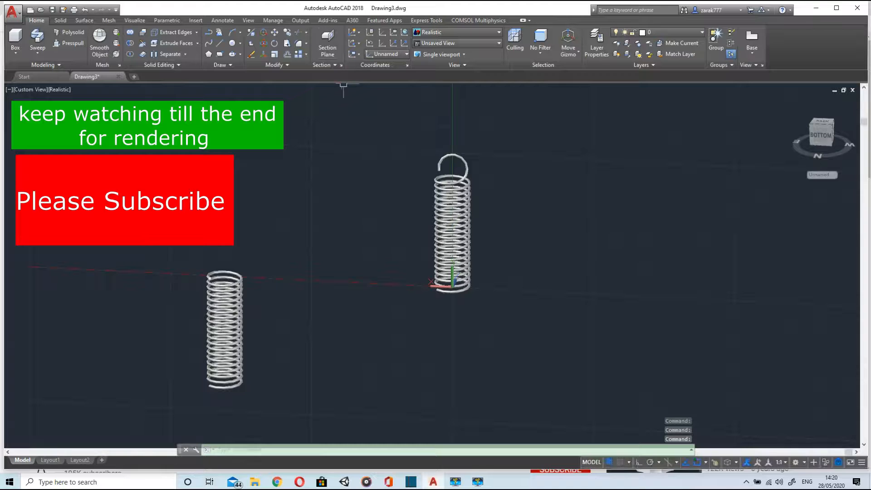
left_click(274, 33)
left_click(215, 294)
key("Return")
left_click(236, 288)
left_click(344, 183)
View the springs from above and align the UCS with that view
middle_click_drag(414, 237, 410, 260, "shift")
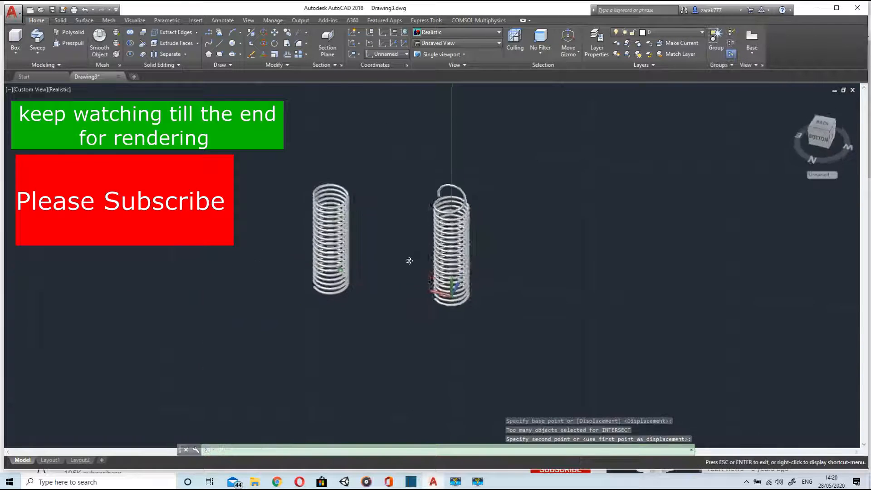
left_click(823, 123)
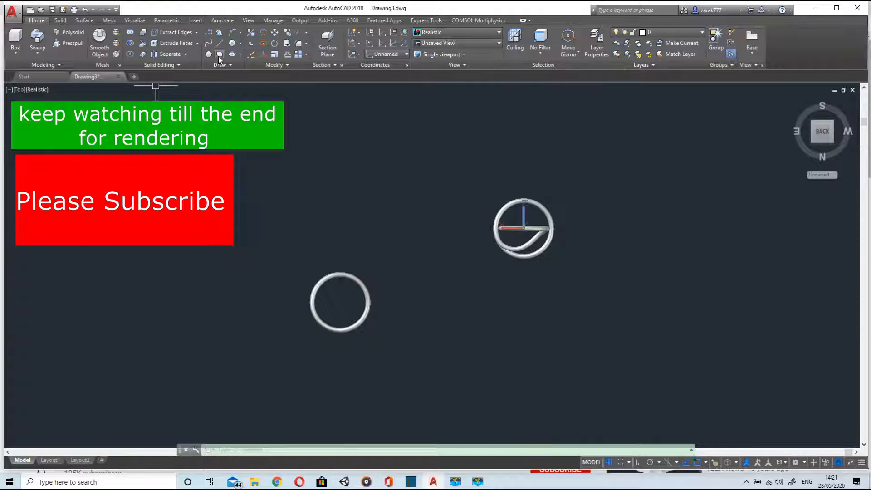
left_click(219, 56)
left_click(140, 120)
key("Escape")
left_click(358, 55)
left_click(354, 69)
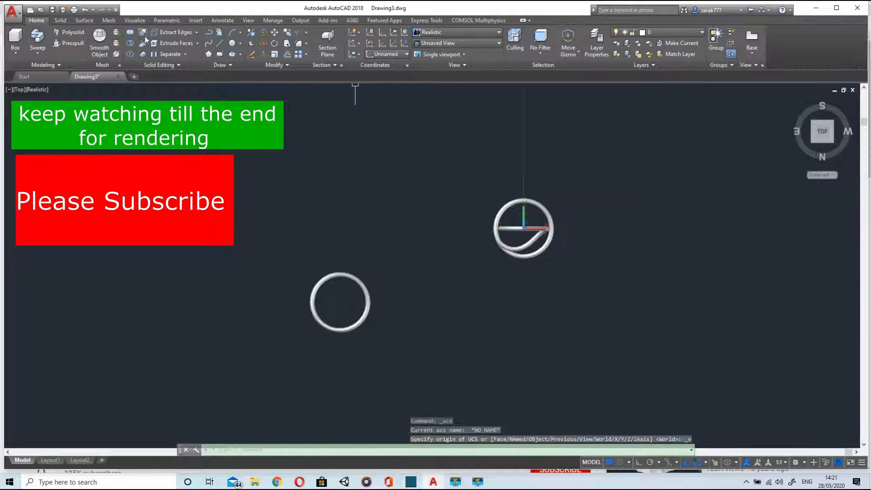
Draw a large rectangle enclosing both springs in plan as the outline of a base plate
left_click(220, 54)
left_click(191, 111)
left_click(715, 423)
Move the hooked spring a short distance straight up with Ortho on
mouse_move(459, 249)
middle_mouse_down("shift")
mouse_move(491, 176)
mouse_move(490, 208)
middle_mouse_up("shift")
left_click(274, 33)
left_click(533, 236)
key("Return")
left_click(639, 462)
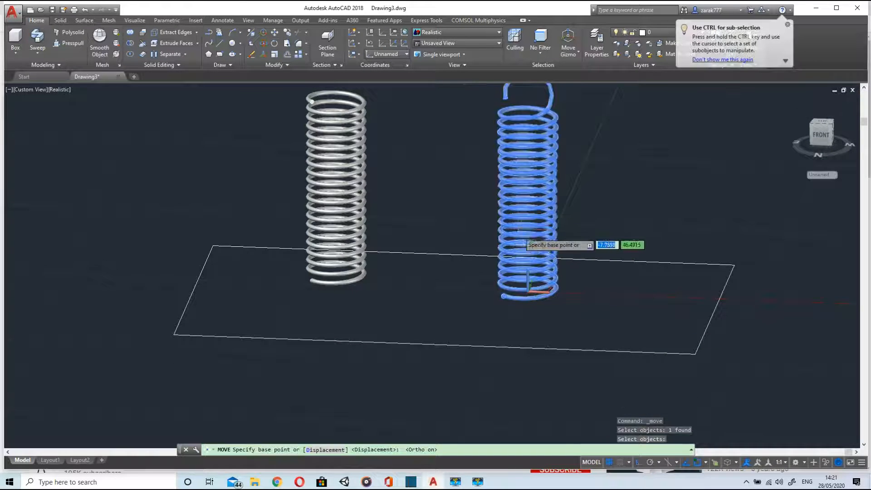
left_click(522, 277)
left_click(522, 258)
Extrude the rectangle into a thin base plate beneath the springs
left_click(37, 54)
left_click(36, 69)
left_click(282, 341)
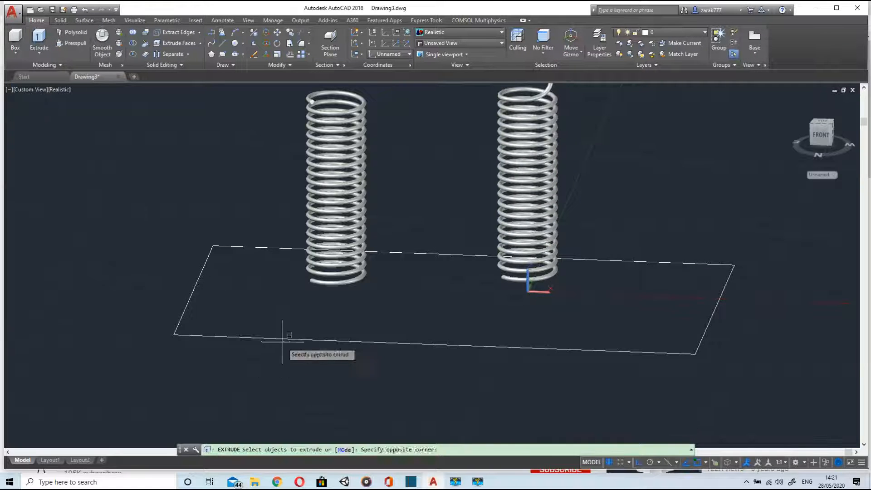
left_click(282, 341)
left_click(282, 339)
key("Return")
left_click(298, 313)
Place a spotlight high above the springs aimed at the base plate, keeping the default lighting turned on
middle_click_drag(492, 194, 324, 203)
scroll(340, 172, "down", 1)
left_click(135, 20)
left_click(364, 46)
left_click(364, 87)
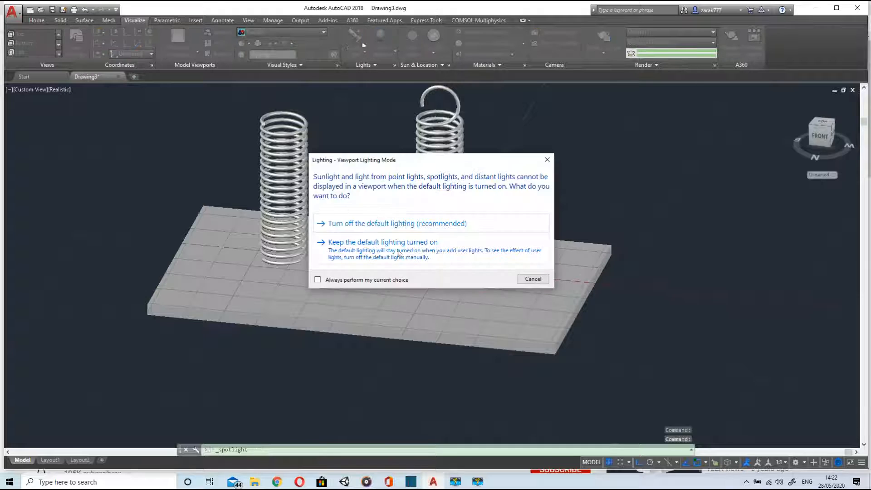
left_click(399, 254)
left_click(821, 136)
middle_click_drag(452, 162, 428, 299)
left_click(421, 110)
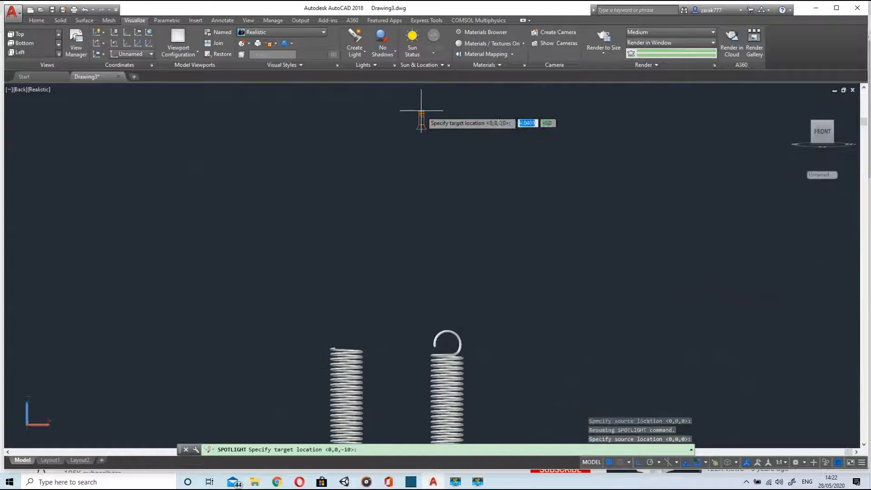
left_click(639, 462)
scroll(464, 398, "down", 4)
left_click(437, 426)
key("Return")
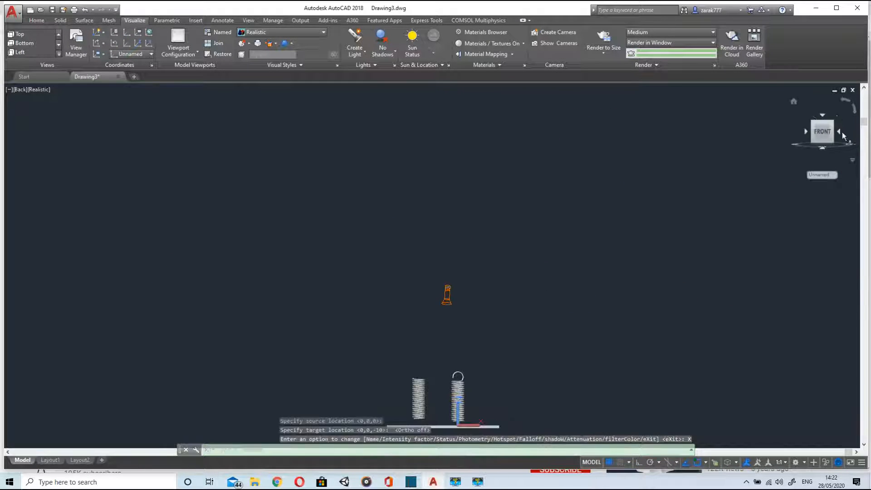
Create a metal material of type Stainless Steel with a Polished finish and apply it to the springs
left_click(822, 116)
left_click(822, 147)
scroll(561, 216, "down", 2)
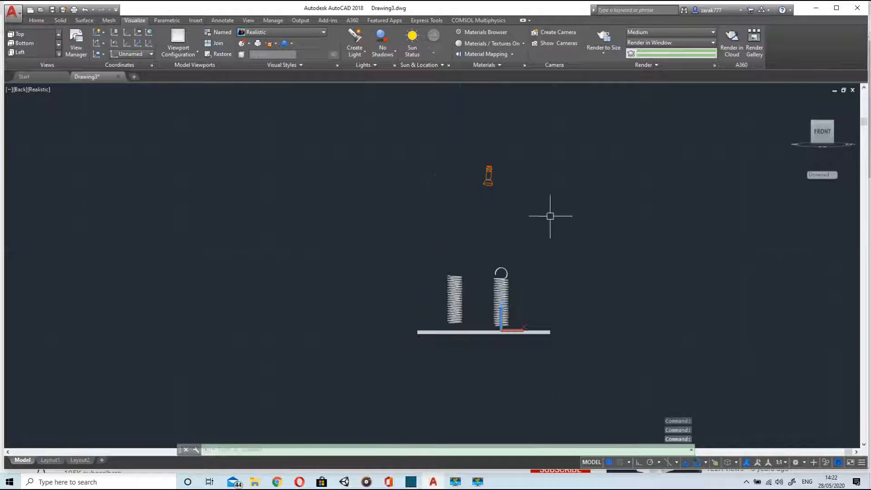
left_click(484, 31)
left_click(699, 360)
left_click(738, 412)
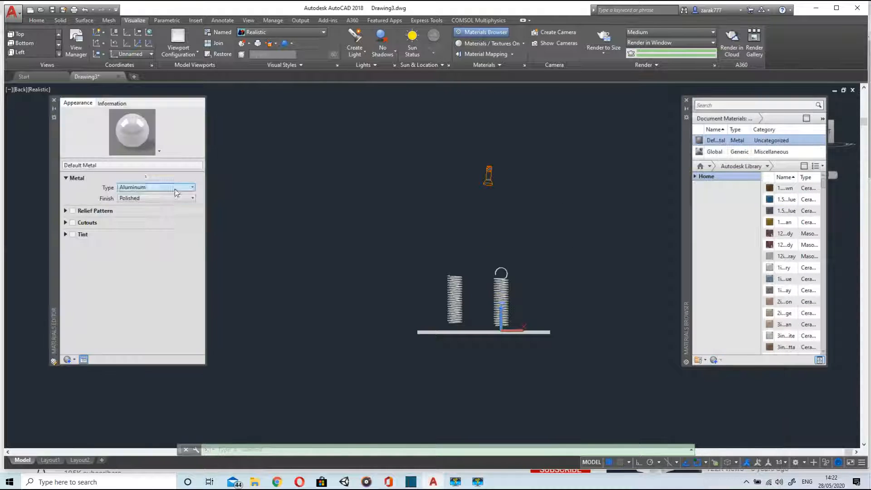
left_click(176, 192)
left_click(150, 249)
left_click_drag(455, 295, 455, 295)
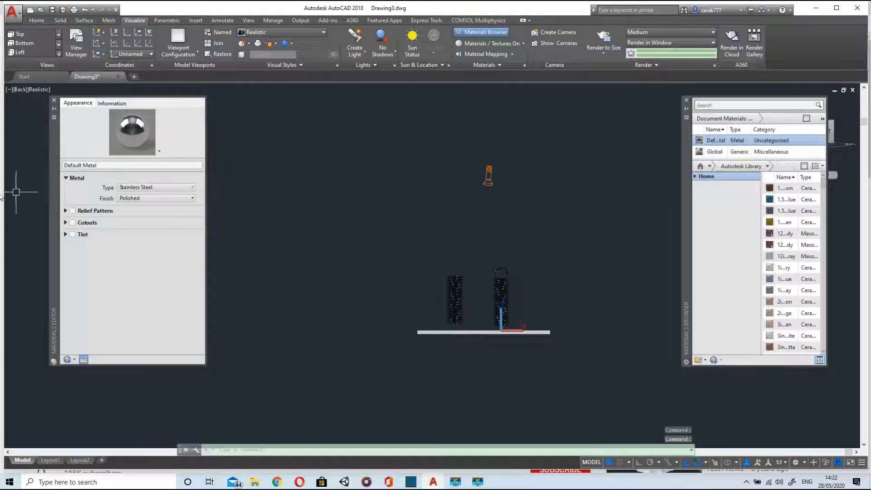
Create a solid plastic material in white (RGB 255 255 255) with a Polished finish
left_click(714, 360)
left_click(740, 435)
middle_click_drag(663, 93, 663, 136, "shift")
scroll(492, 304, "up", 8)
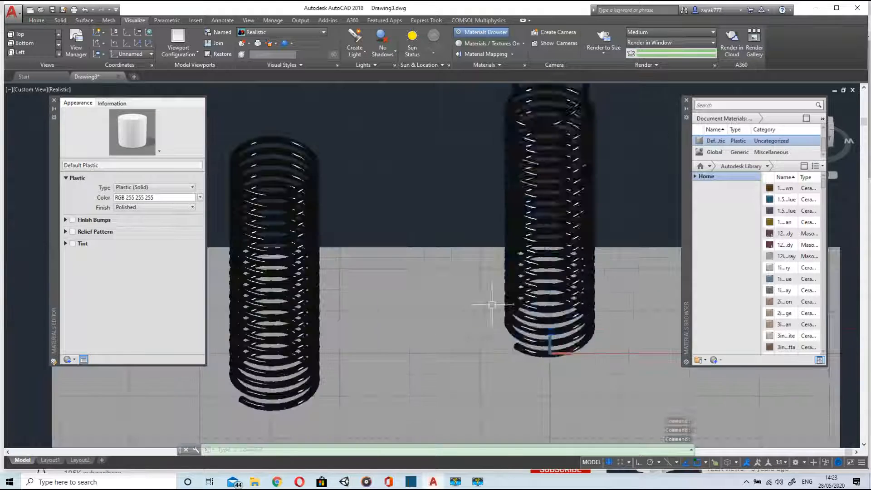
Render the springs and base plate from a raised front angle, inspect the picture and close it
middle_click_drag(492, 304, 464, 368)
middle_click_drag(565, 314, 516, 354, "shift")
scroll(540, 313, "down", 4)
left_click(604, 40)
left_click(384, 273)
left_click(687, 101)
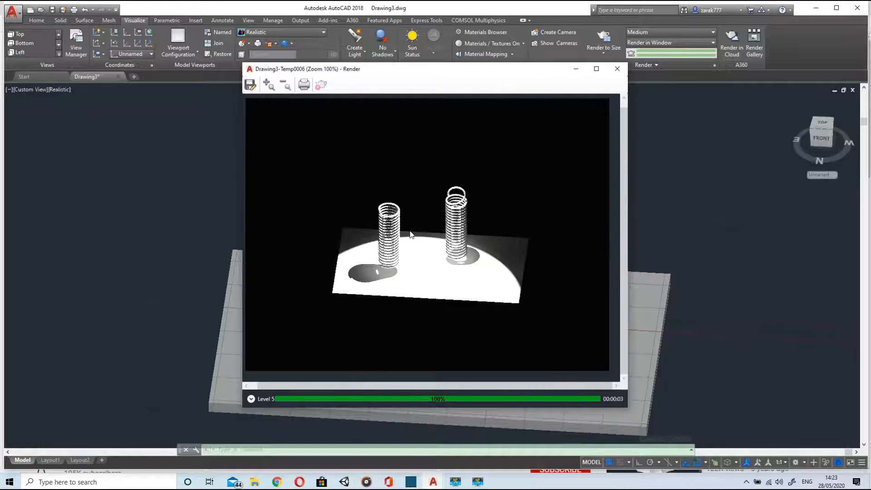
left_click(617, 69)
Shift the spotlight's source horizontally past the hooked spring, leaving its target on the base plate
left_click(827, 140)
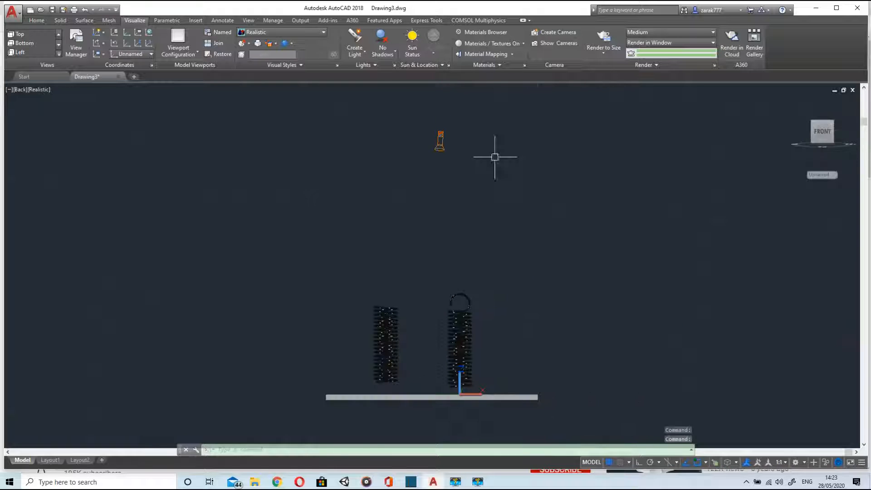
left_click(494, 157)
left_click(435, 126)
left_click(440, 132)
left_click(523, 132)
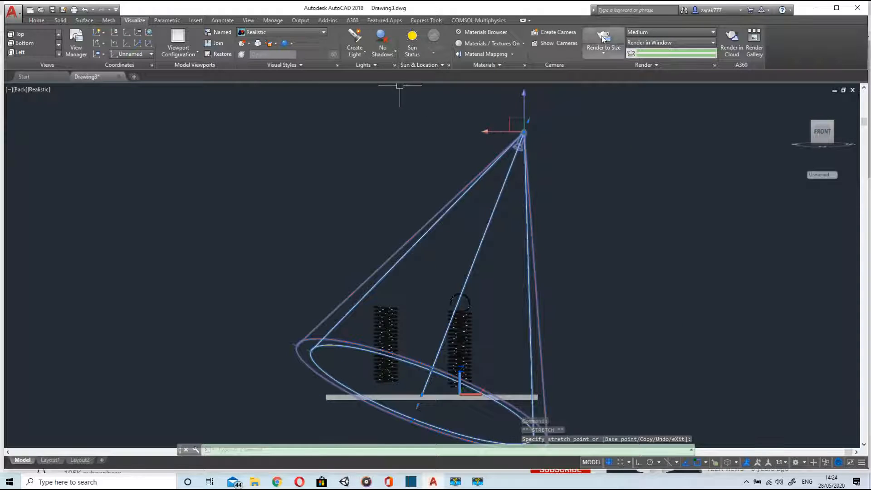
Render the scene from an angled view with the spotlight's new position, and close the rendering
middle_click_drag(465, 333, 450, 400, "shift")
left_click(605, 41)
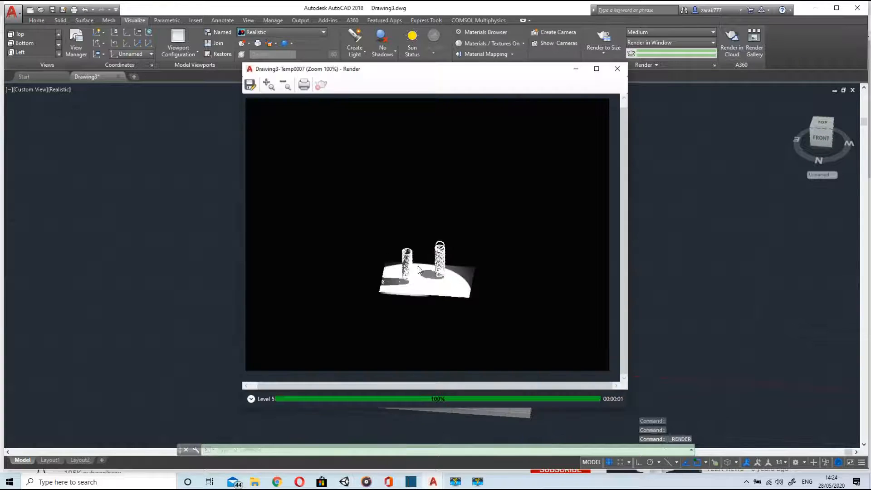
scroll(528, 83, "up", 2)
left_click(617, 69)
key("Escape")
Render a closer view of the two springs on the plate, inspect it and close the rendering
scroll(535, 370, "up", 6)
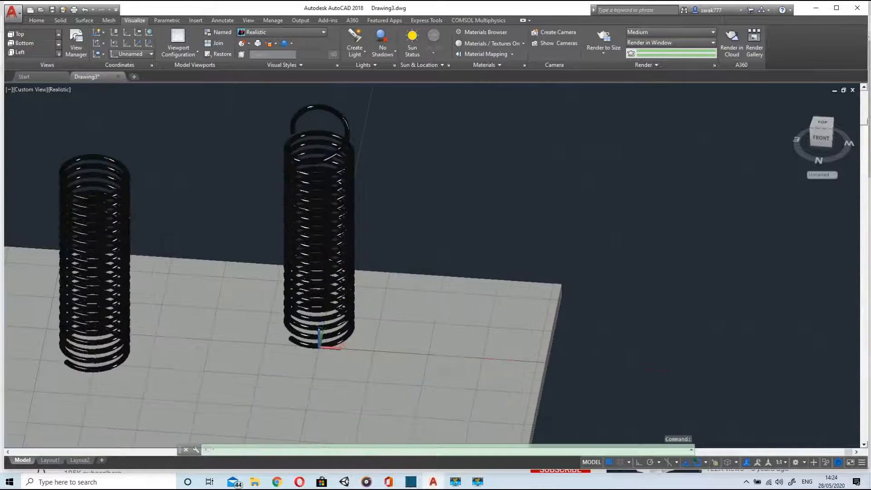
middle_click_drag(536, 370, 590, 357)
left_click(604, 40)
left_click(411, 269)
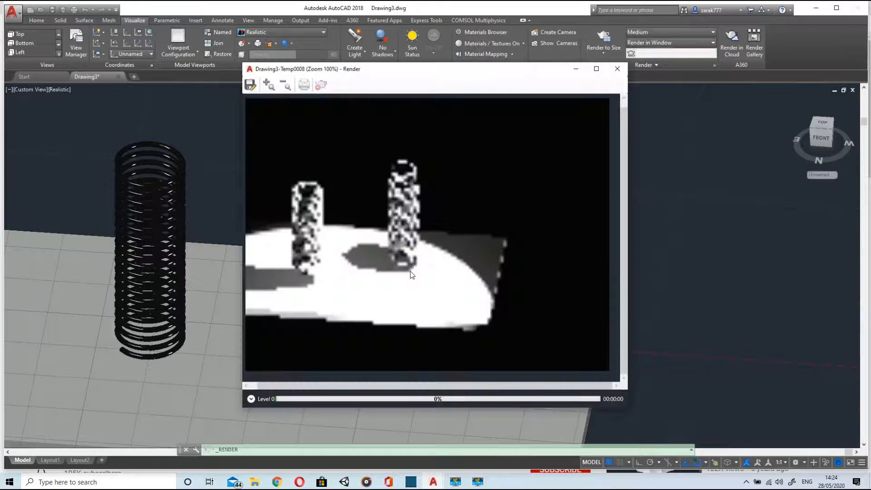
scroll(413, 275, "up", 2)
scroll(412, 275, "down", 2)
left_click(618, 69)
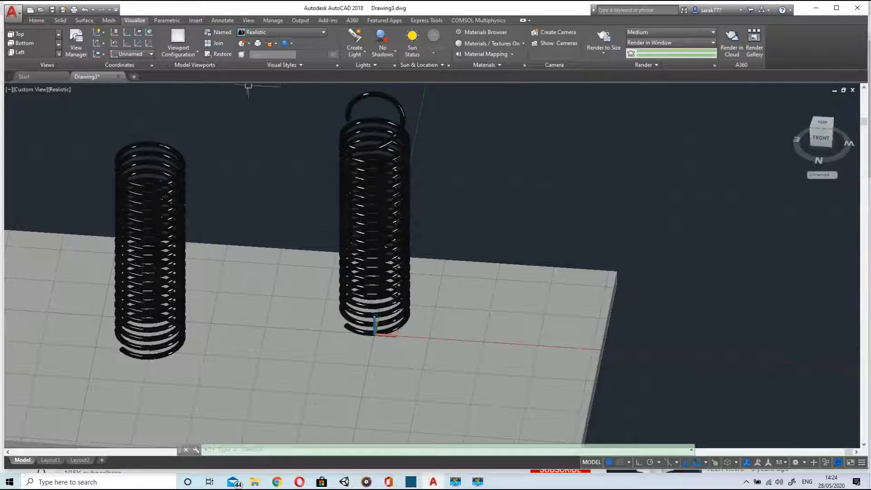
Turn on the sun light, render the scene with it and close the rendering
left_click(413, 42)
left_click(422, 235)
left_click(604, 40)
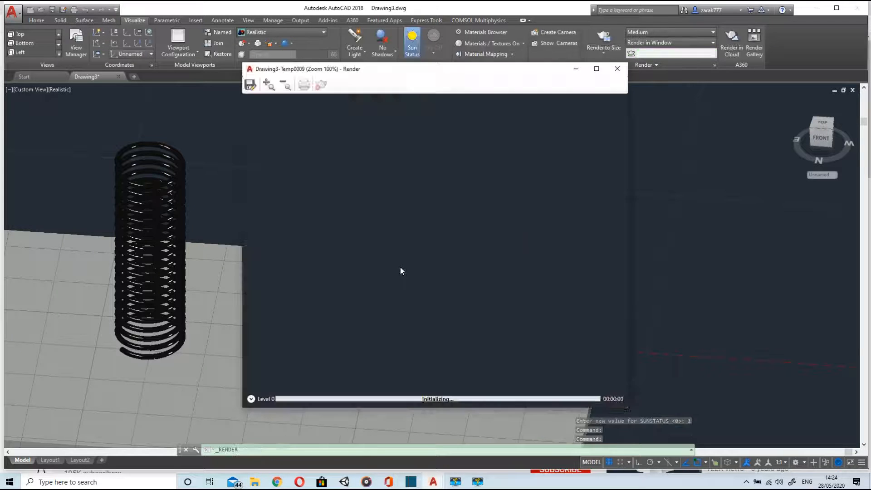
left_click(617, 69)
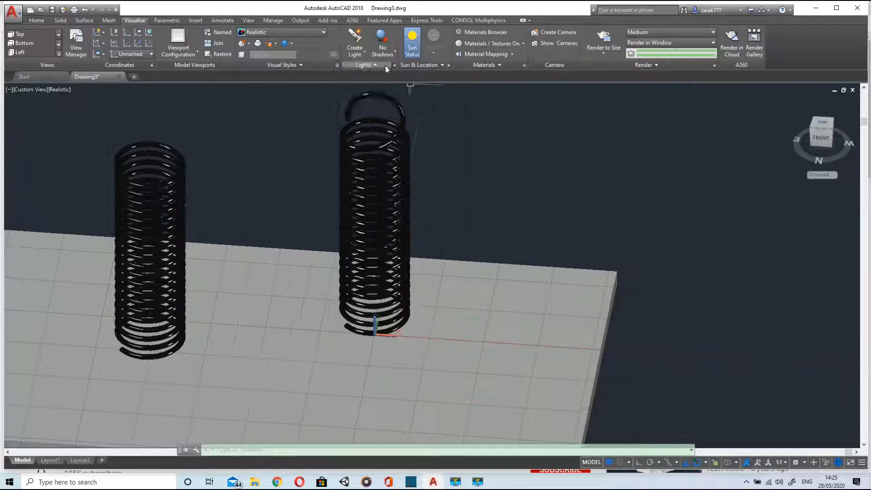
Switch on ground shadows, render the scene with them and close the rendering
left_click(591, 33)
left_click(512, 290)
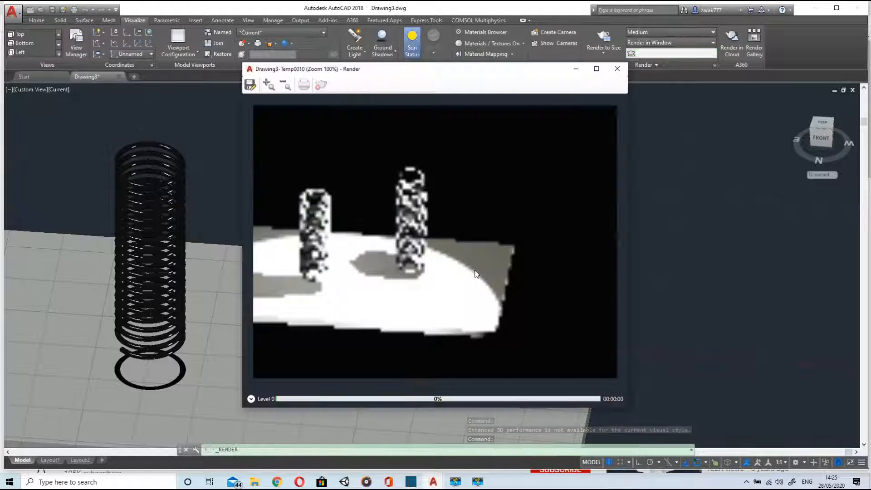
left_click(617, 69)
Set the visual style's edge display to Isolines, render the scene again and close the rendering
left_click(248, 43)
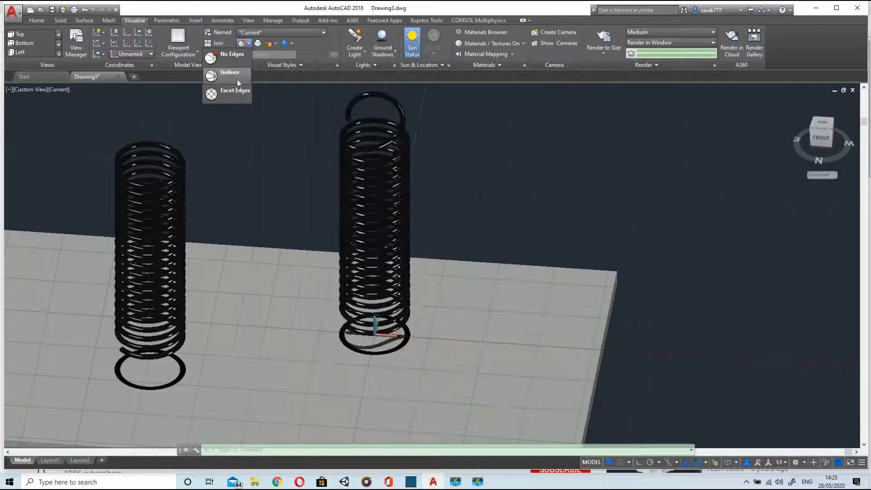
left_click(236, 76)
left_click(602, 38)
left_click(428, 269)
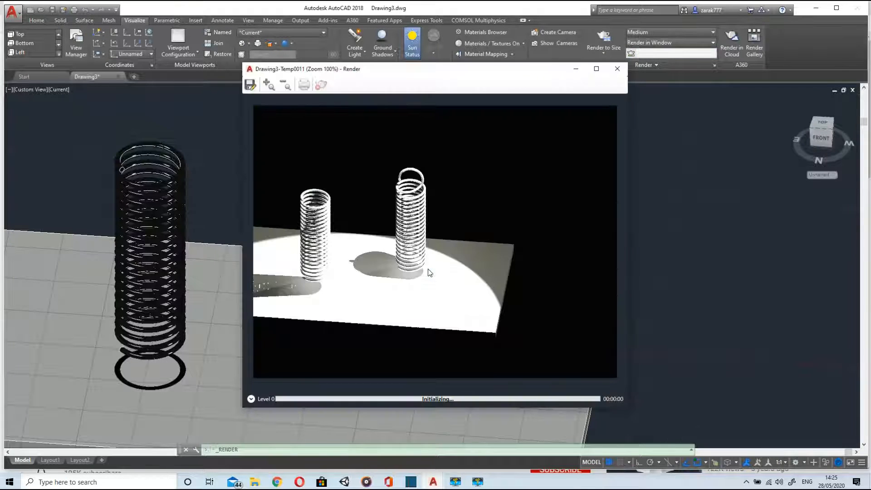
left_click(617, 69)
Create a Metallic Paint material with its default settings and apply it to both springs
left_click(482, 32)
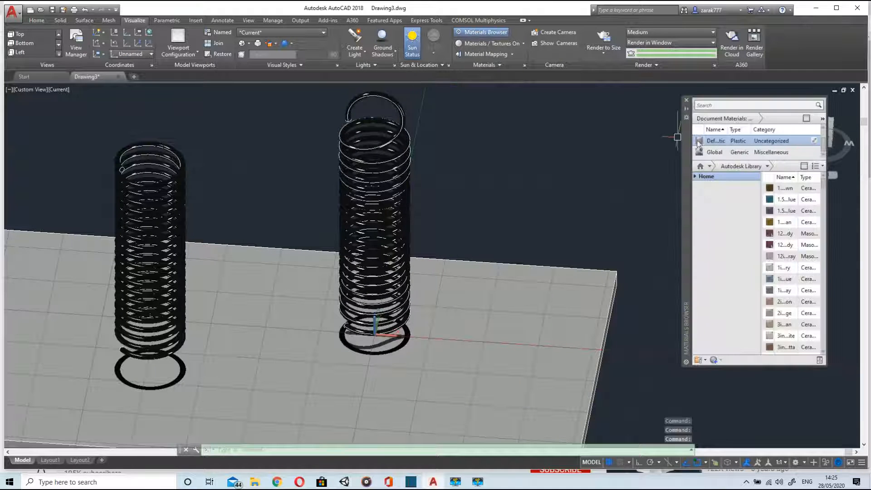
left_click(715, 360)
left_click(734, 417)
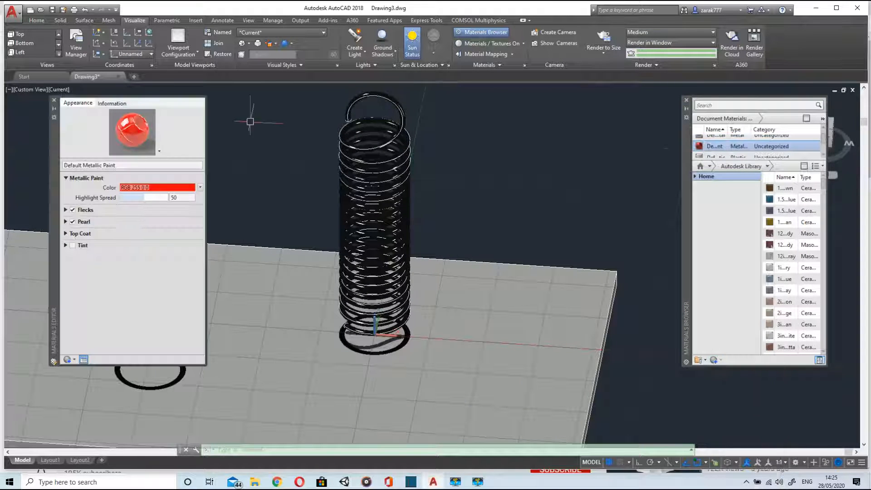
left_click(343, 145)
left_click(716, 146)
left_click(53, 98)
left_click_drag(708, 145, 146, 211)
Render the scene with the metallic paint springs, inspect the coils up close and close the rendering
left_click(604, 38)
left_click(489, 266)
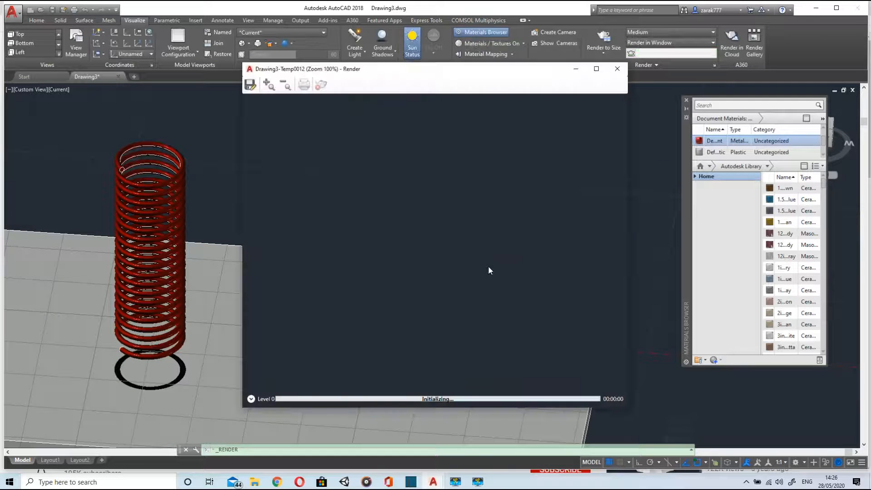
scroll(440, 200, "up", 5)
scroll(441, 201, "down", 5)
scroll(406, 204, "up", 5)
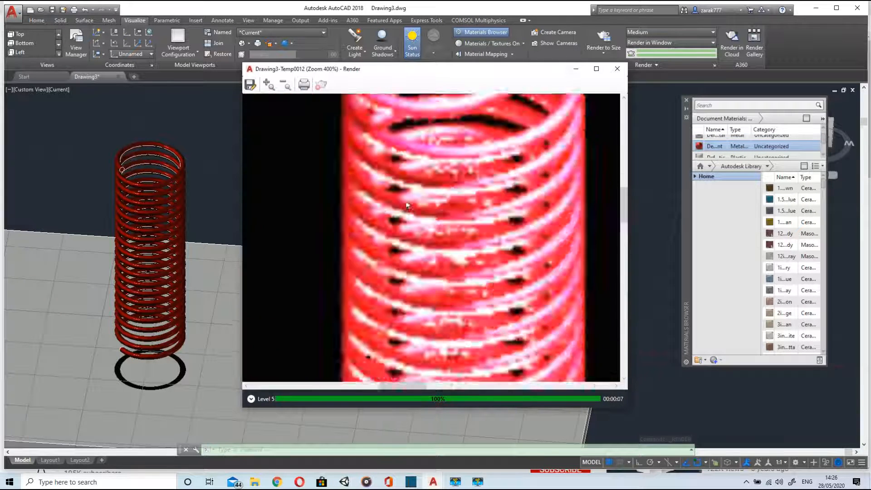
left_click(617, 69)
Select the spotlight above the plate and check the lamp intensity in its properties
scroll(379, 111, "down", 5)
middle_click_drag(380, 110, 386, 291)
left_click(454, 157)
right_click(452, 155)
left_click(475, 377)
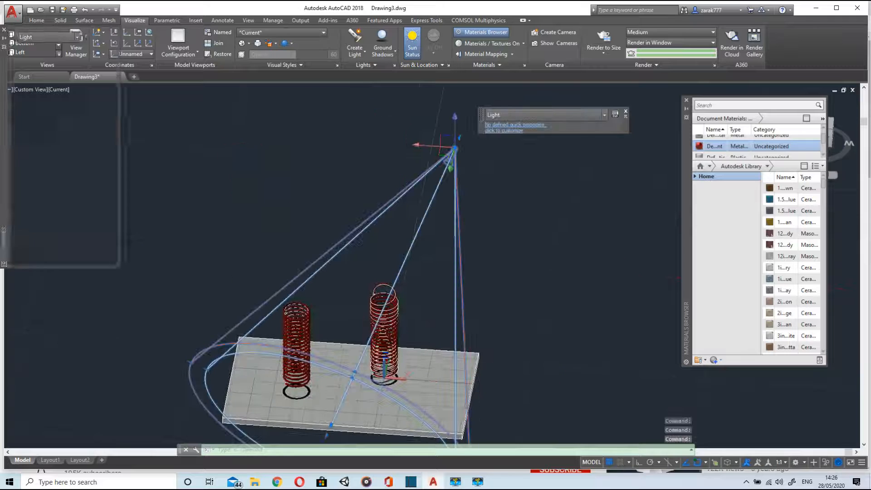
left_click(74, 143)
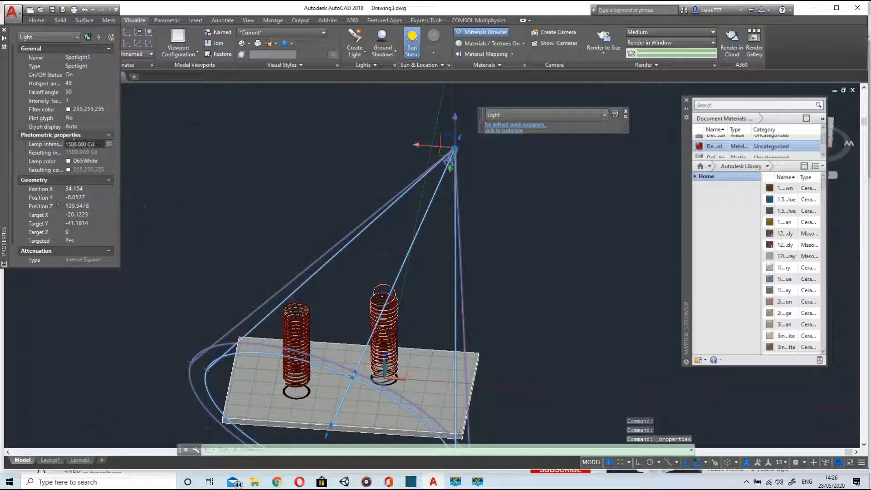
left_click(5, 29)
Set the render quality preset to High and render a closer view of the two springs
scroll(477, 243, "up", 5)
left_click(670, 32)
left_click(667, 65)
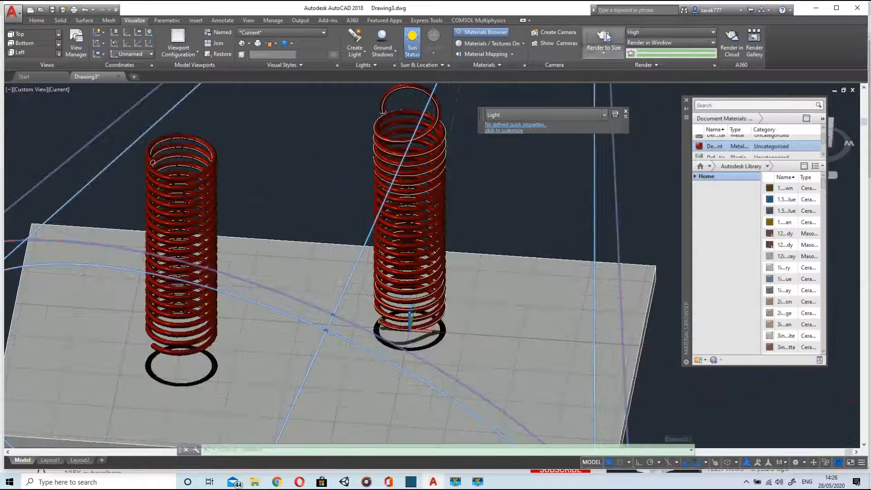
left_click(606, 36)
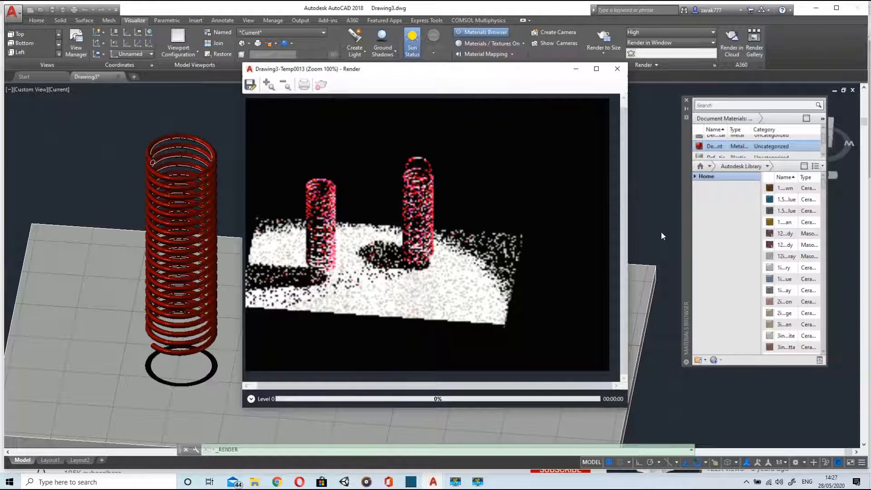